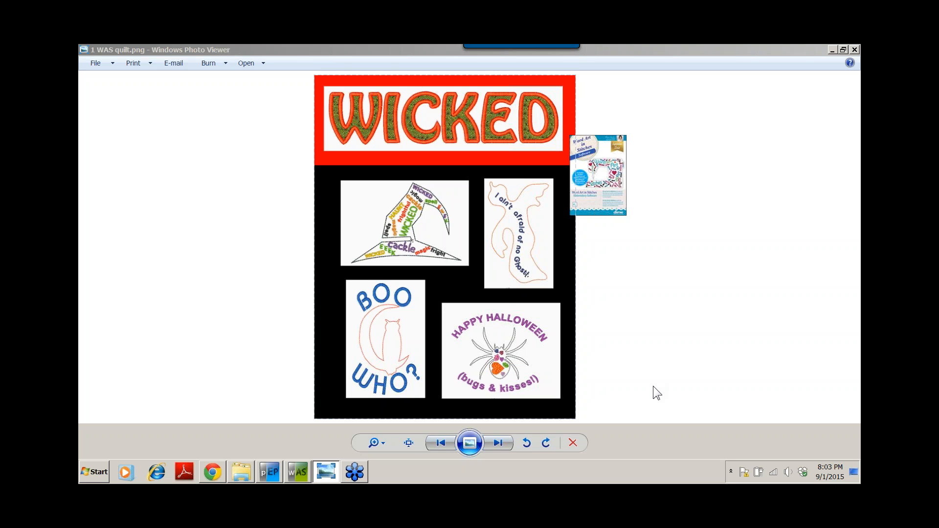
- Page through the overview slides up to the screen layout slide, then switch to Word Art in Stitches
left_click(495, 442)
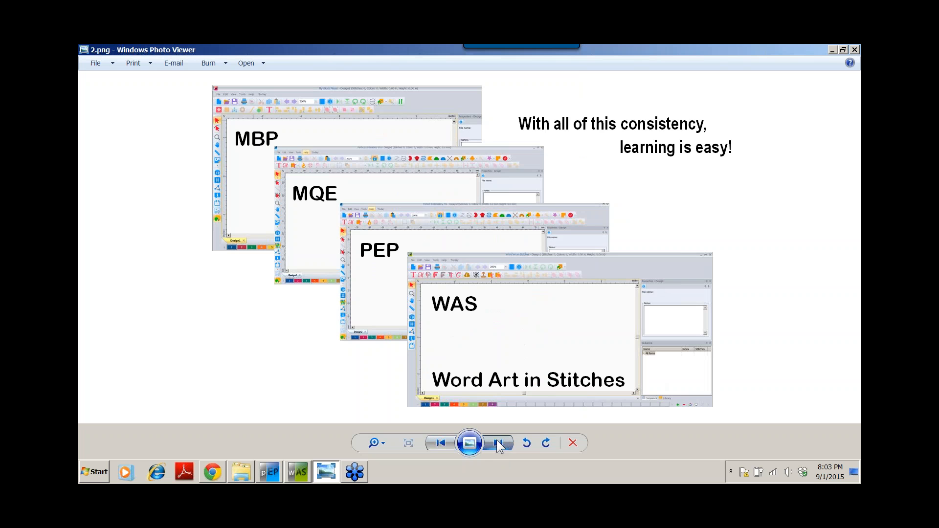
left_click(497, 440)
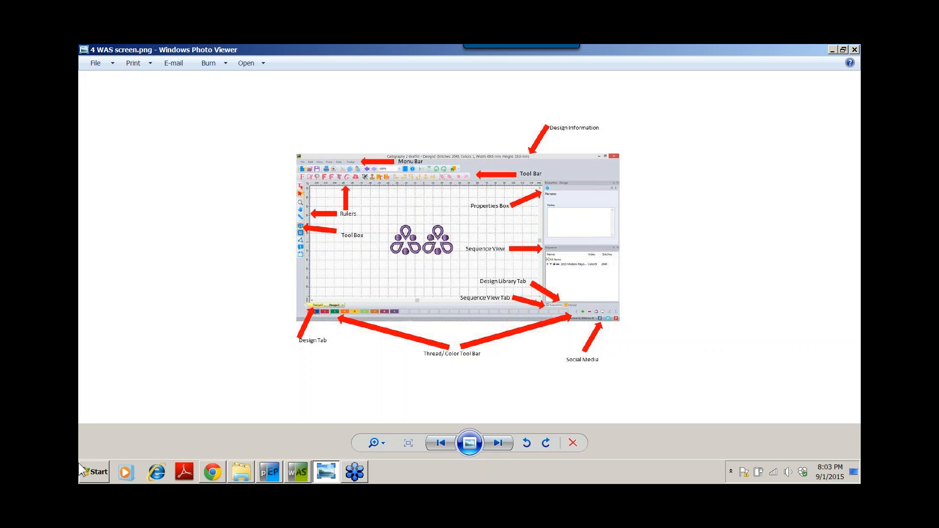
left_click(290, 468)
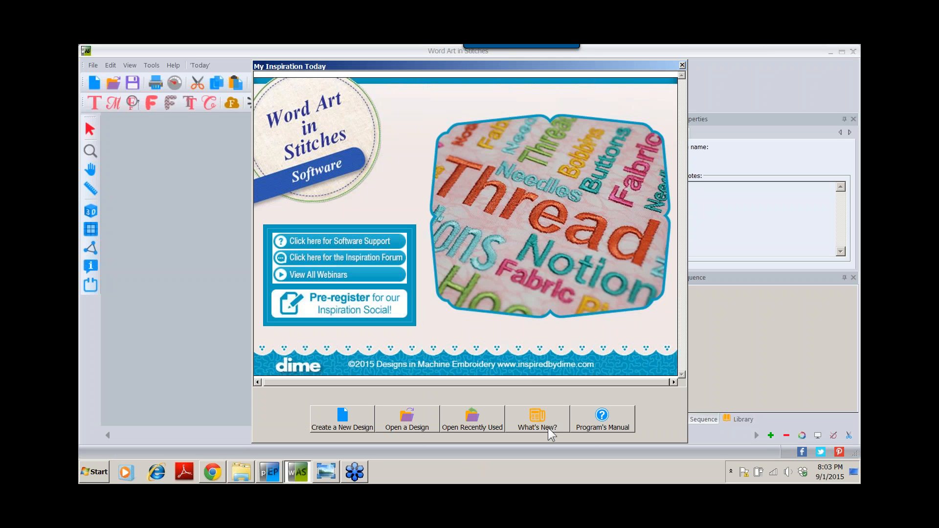
- Create a new blank design, Design1, from the My Inspiration Today welcome window
left_click(330, 419)
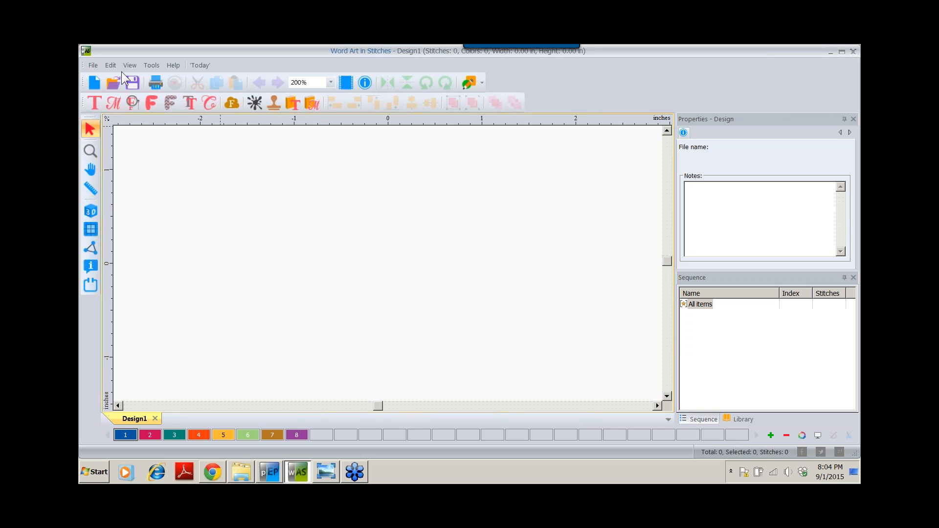
left_click(95, 65)
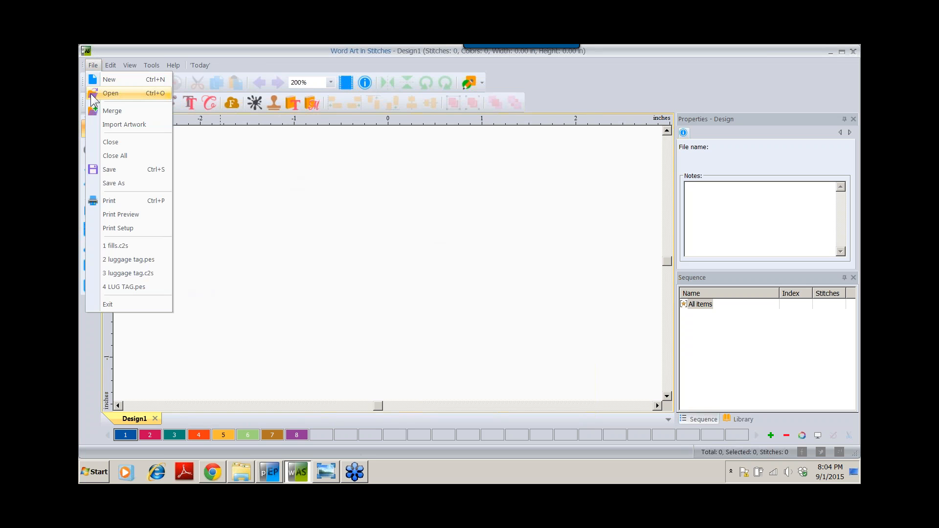
left_click(92, 65)
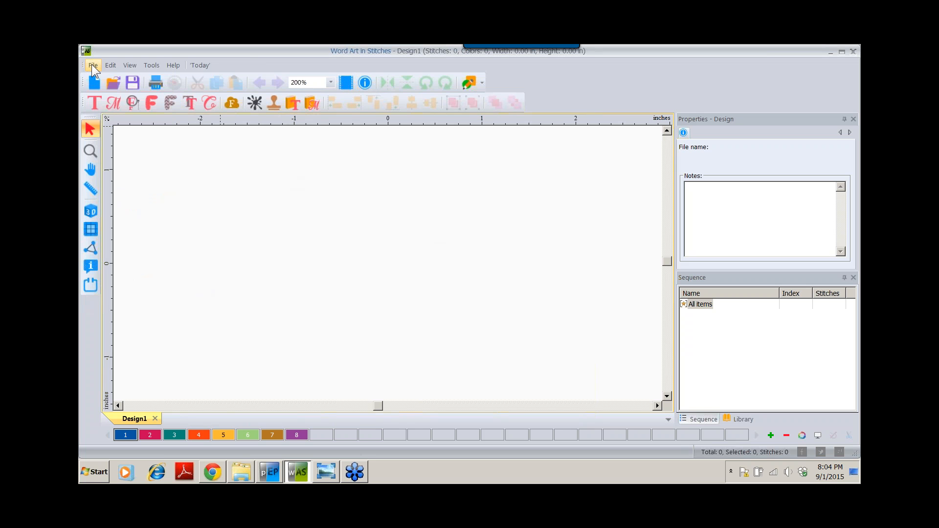
- Insert the Ny New York stamp from the Stamps library (1.49 in square, 2288 stitches)
left_click(274, 102)
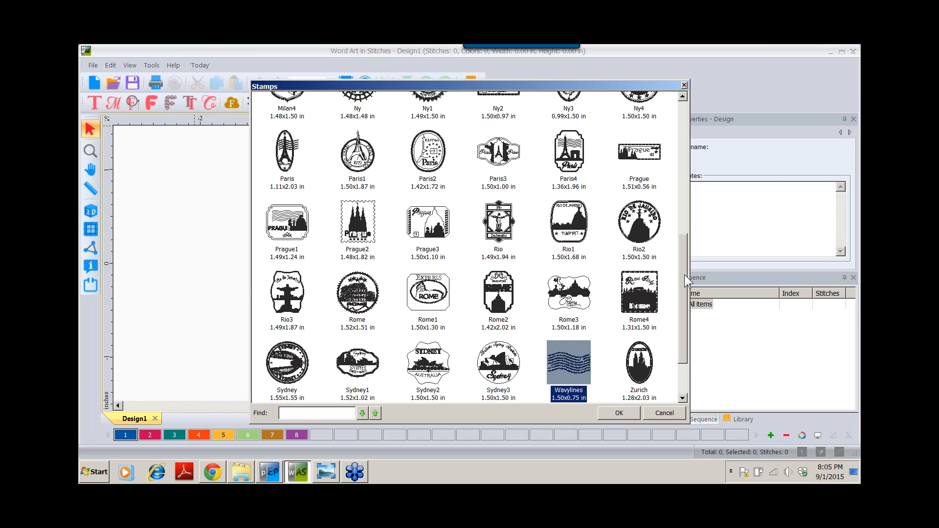
left_click_drag(685, 274, 685, 122)
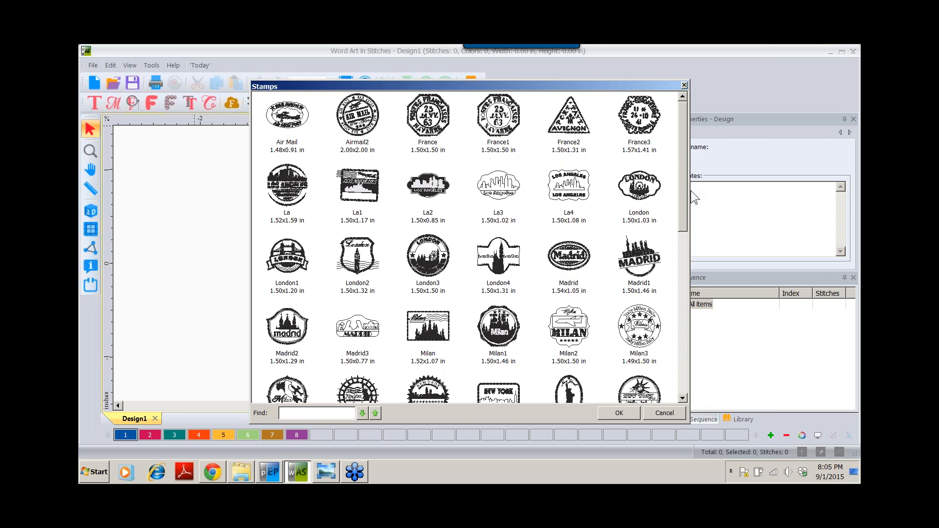
left_click_drag(681, 180, 680, 227)
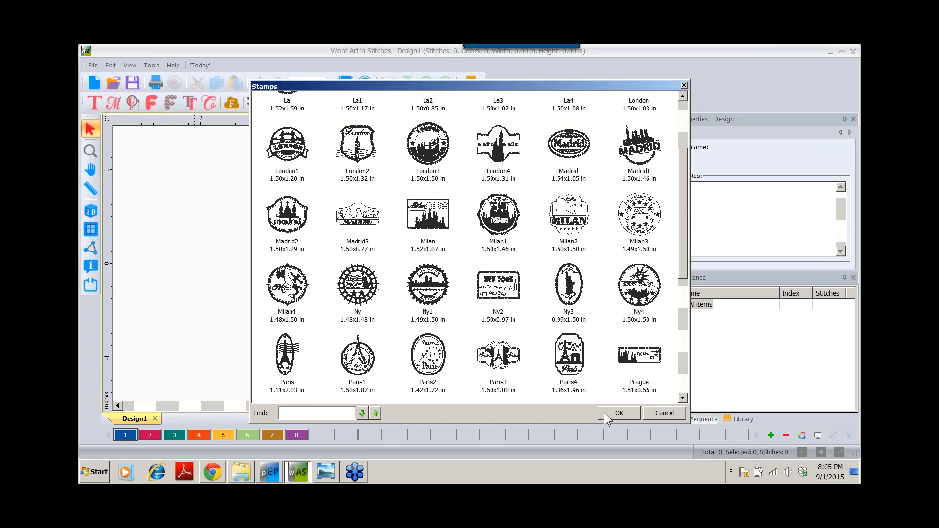
double_click(358, 284)
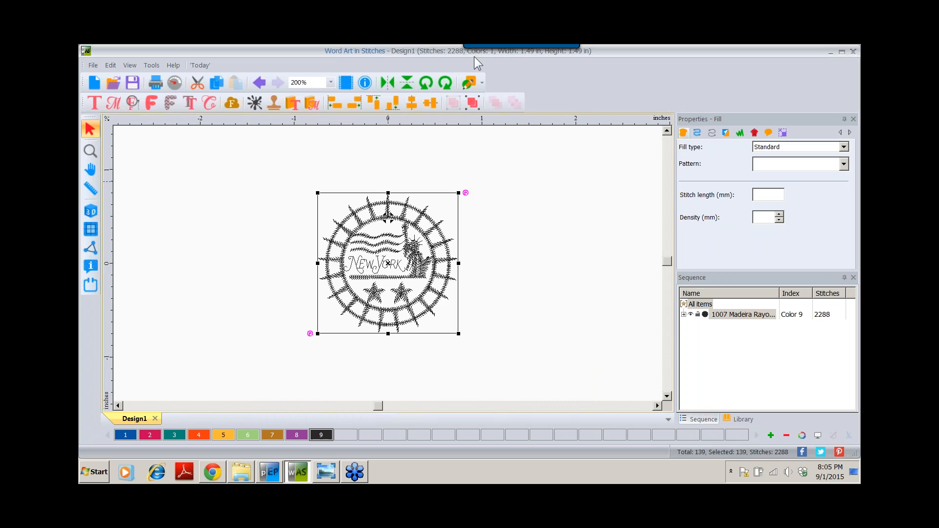
mouse_move(489, 54)
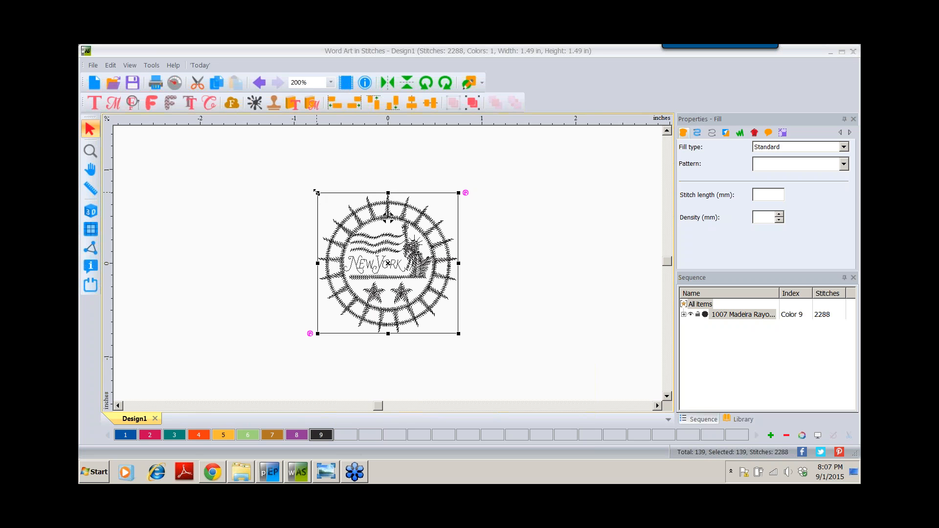
- Scale the New York stamp up proportionally to 1.93 in square (2977 stitches)
left_click_drag(317, 192, 275, 151)
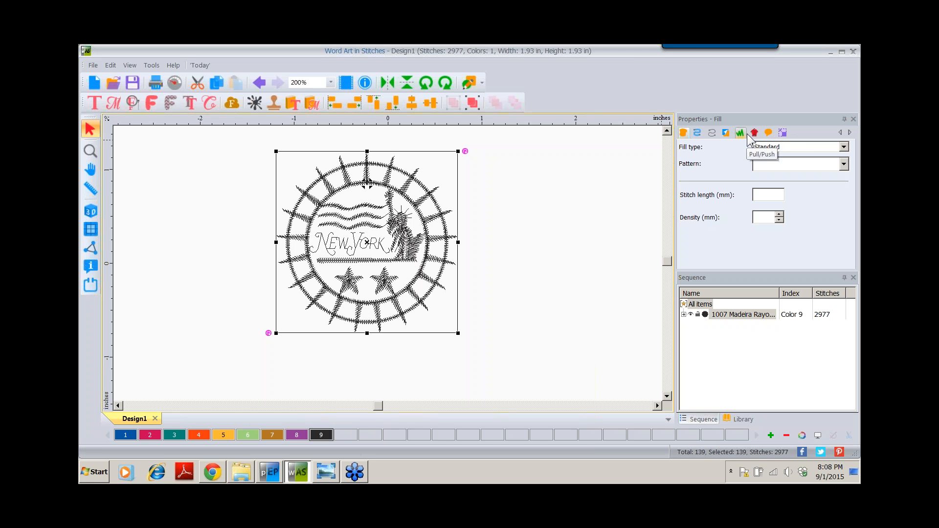
- Resize the New York stamp to 1.25 in width and height with aspect ratio kept
left_click(783, 133)
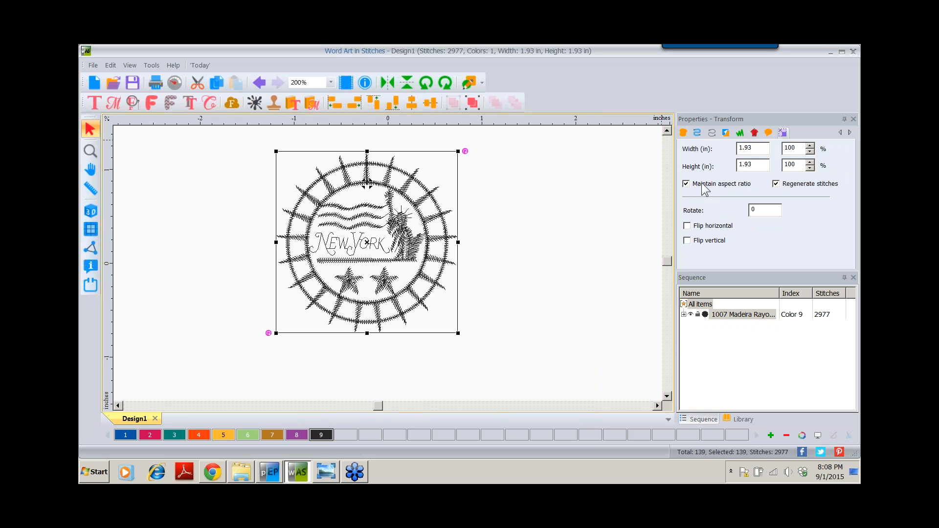
left_click(761, 146)
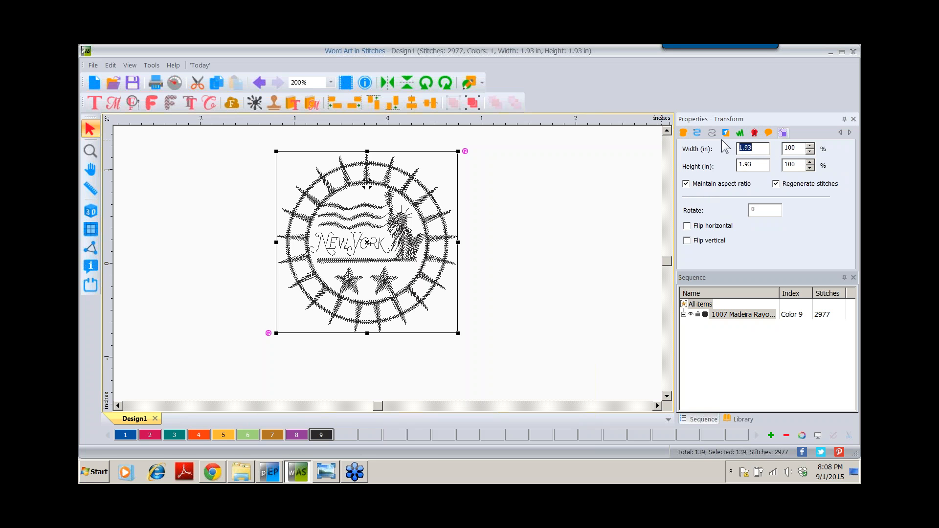
type("1.25")
left_click_drag(792, 270, 791, 295)
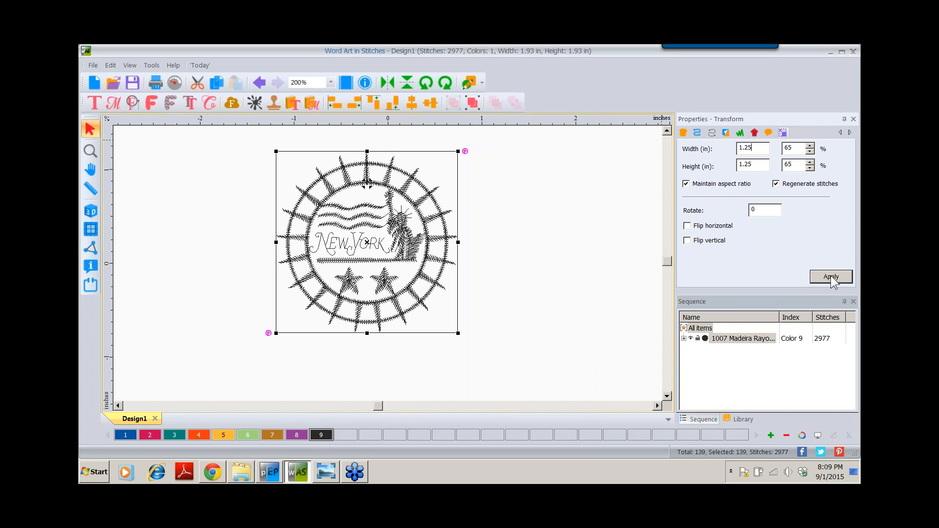
left_click(830, 276)
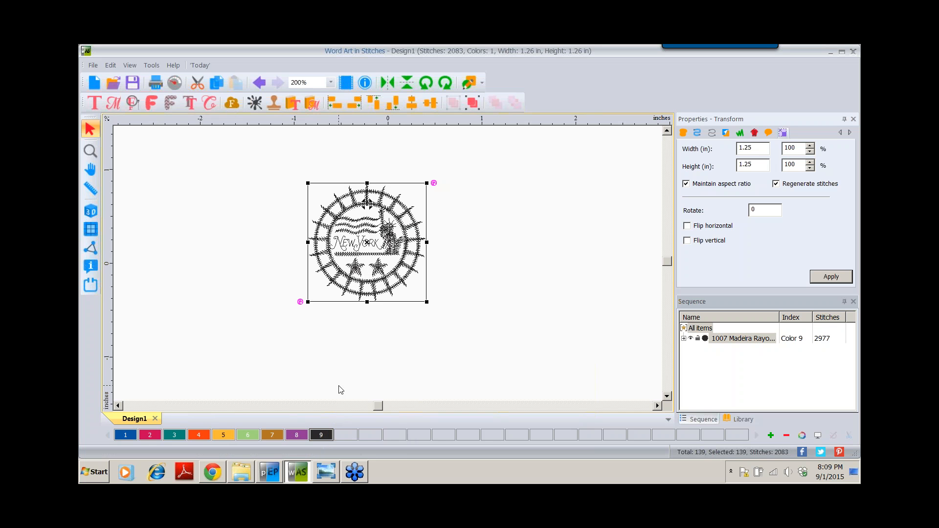
- Recolour the New York stamp to Brother Embroidery 405 Blue
left_click(122, 436)
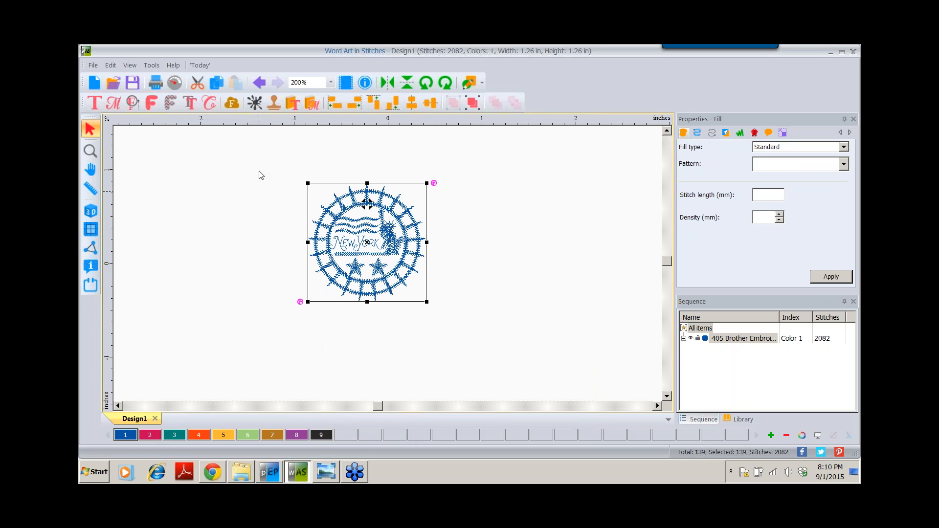
- Insert the Wavylines stamp from the Stamps library (1203 stitches, Madeira 1007)
left_click(274, 102)
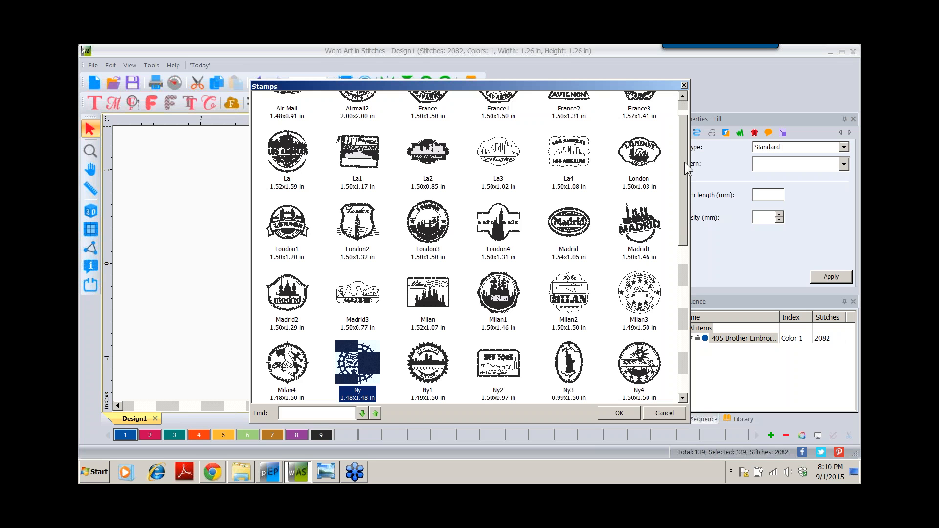
left_click_drag(685, 162, 680, 315)
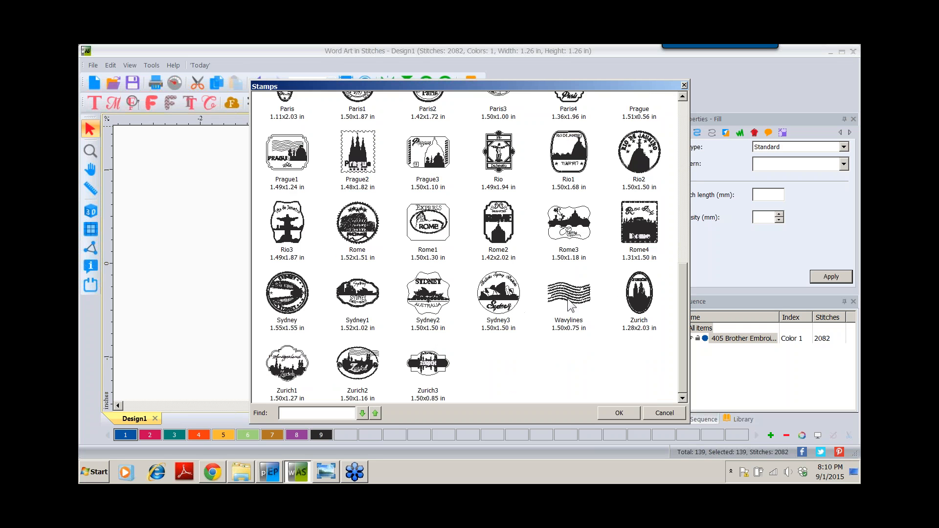
double_click(568, 296)
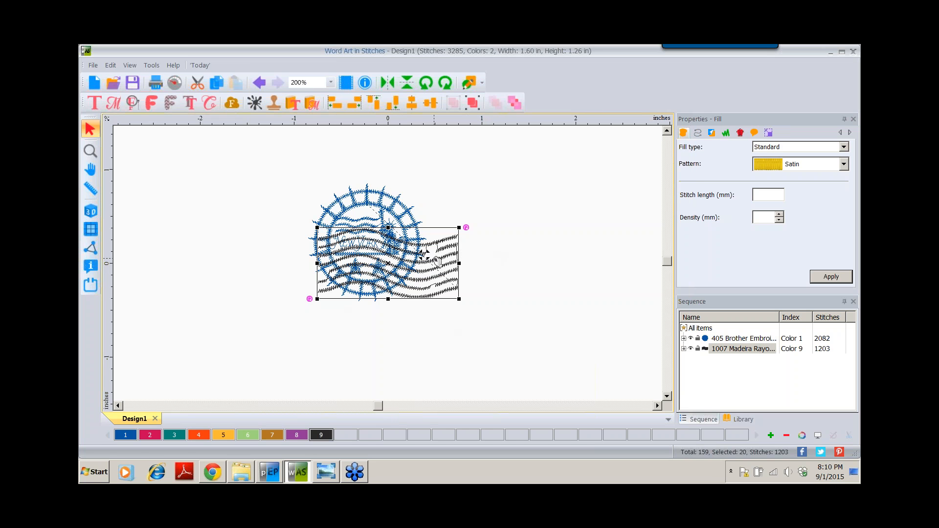
- Move the wavy-lines flag up and left of the stamp and recolour it Brother 107 dark fuchsia
mouse_move(437, 262)
left_mouse_down()
mouse_move(389, 177)
mouse_move(282, 172)
left_mouse_up()
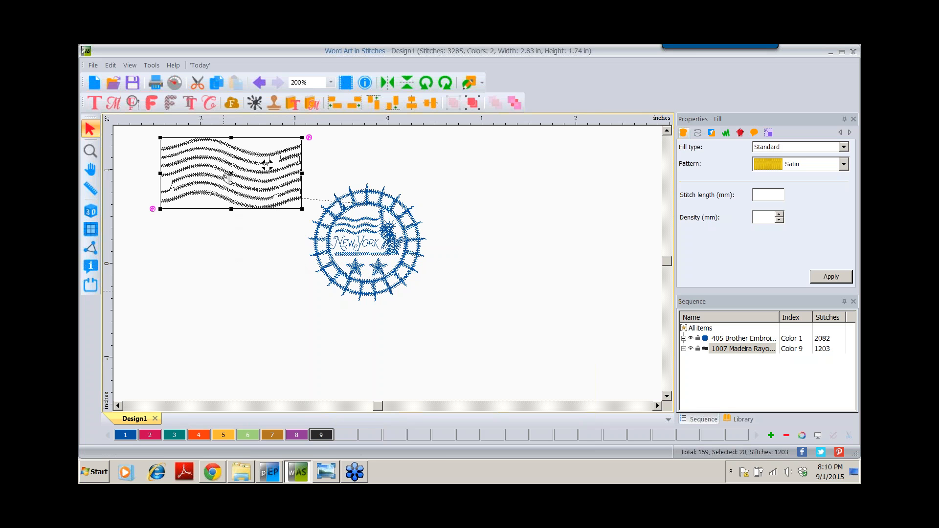
left_click(148, 433)
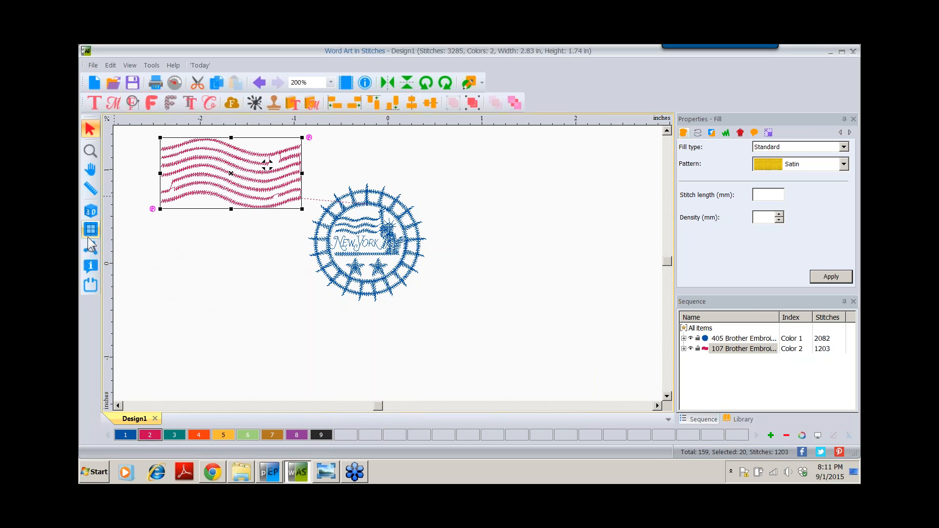
- Turn on 3D stitch rendering to show the flag and New York stamp realistically
left_click(91, 212)
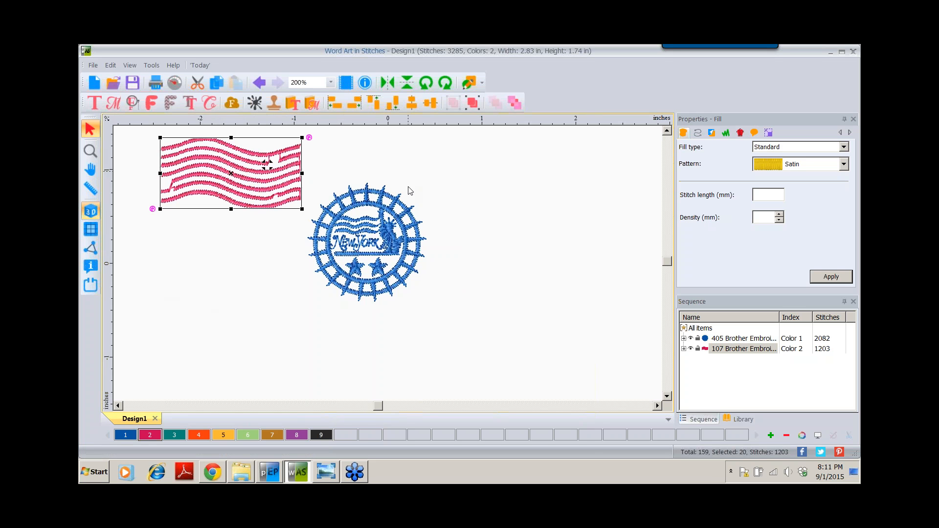
left_click(91, 213)
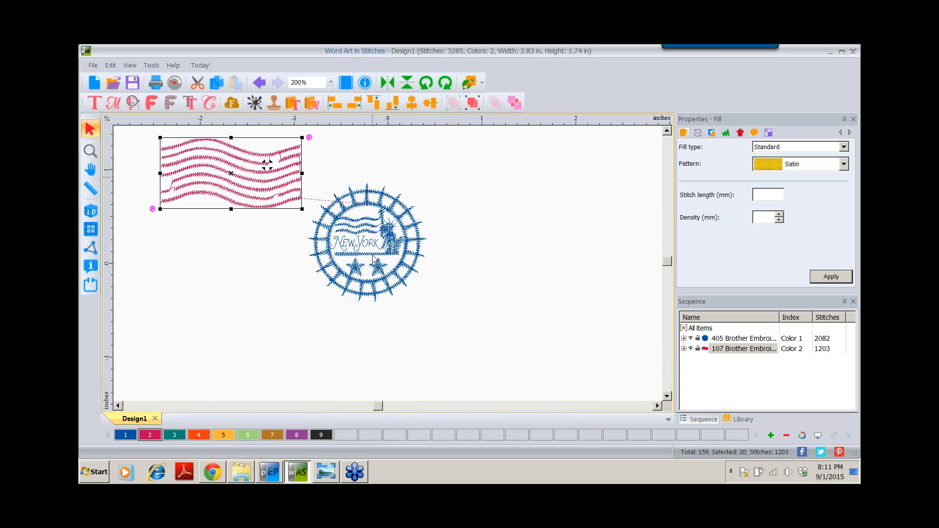
left_click(91, 212)
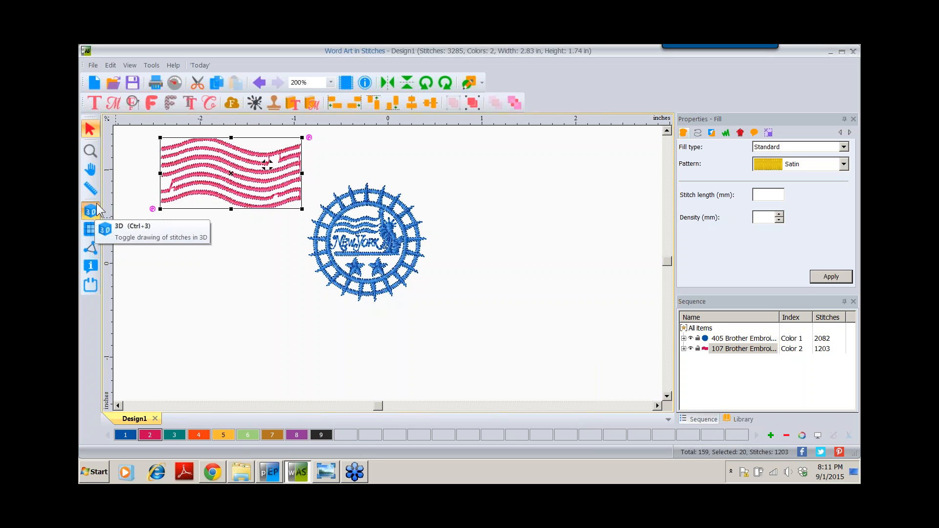
left_click(90, 152)
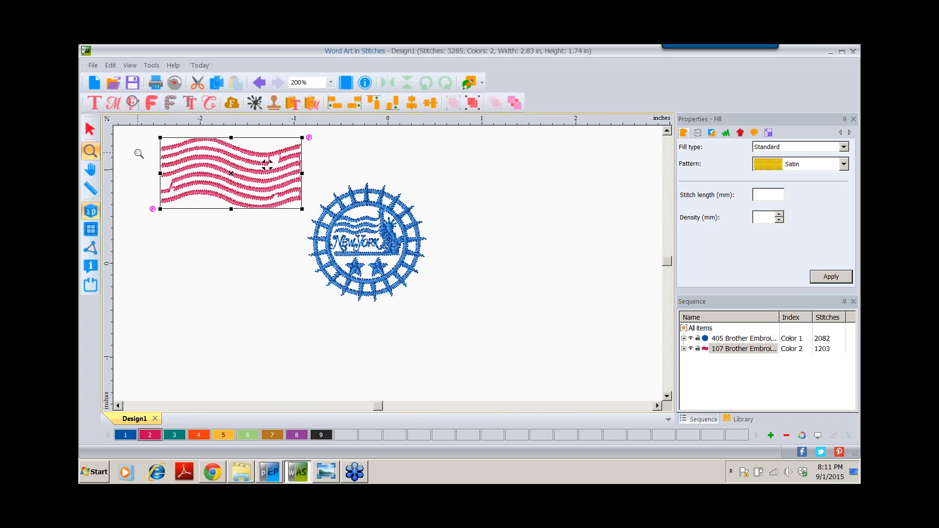
- Zoom in on the stamp's NEW YORK lettering, then zoom out to 308% showing flag and stamp
double_click(89, 153)
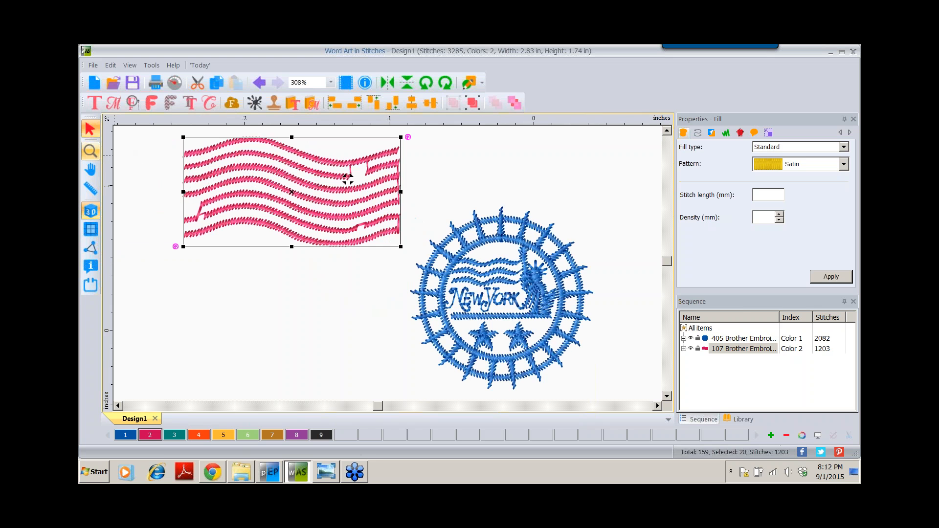
left_click(89, 153)
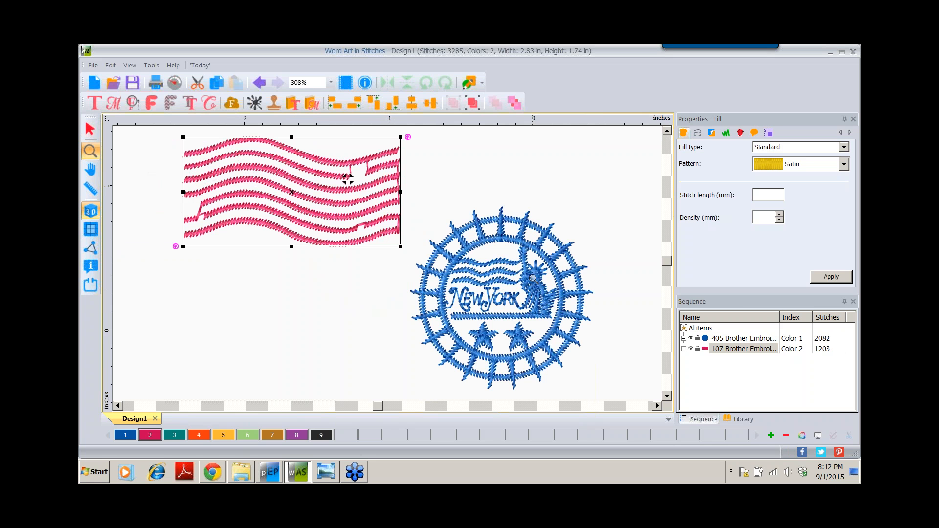
left_click(530, 289)
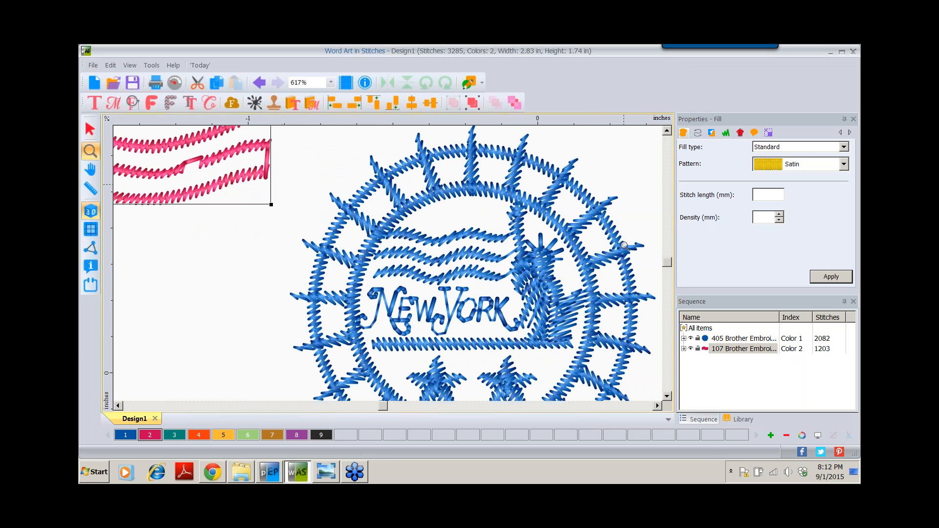
left_click(524, 273)
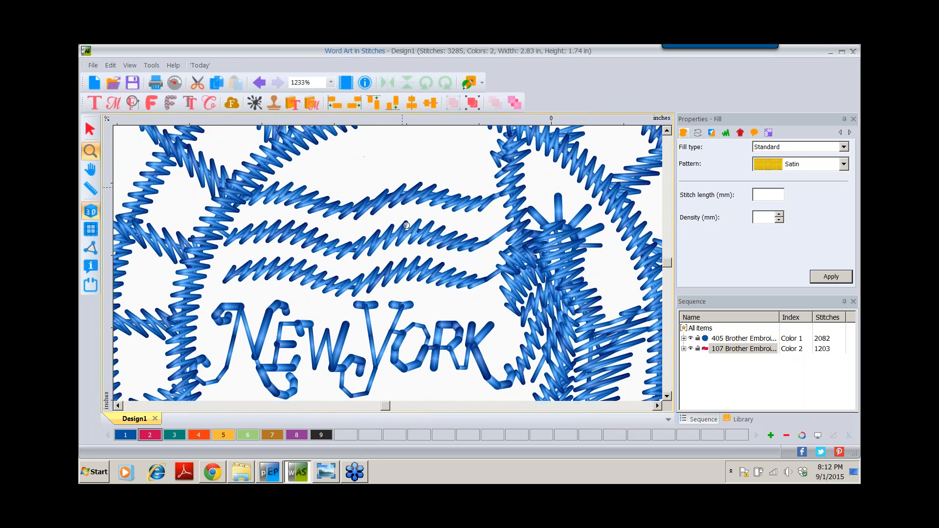
right_click(529, 241)
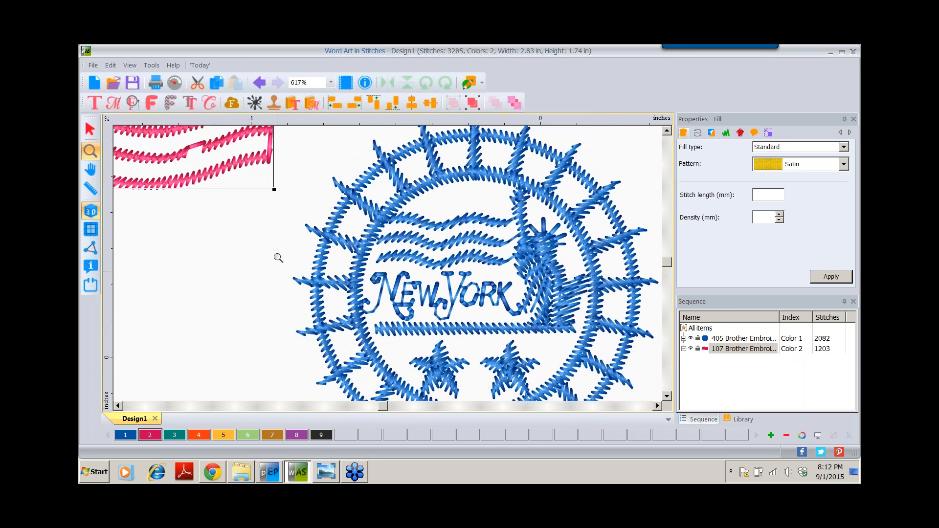
left_click(89, 152)
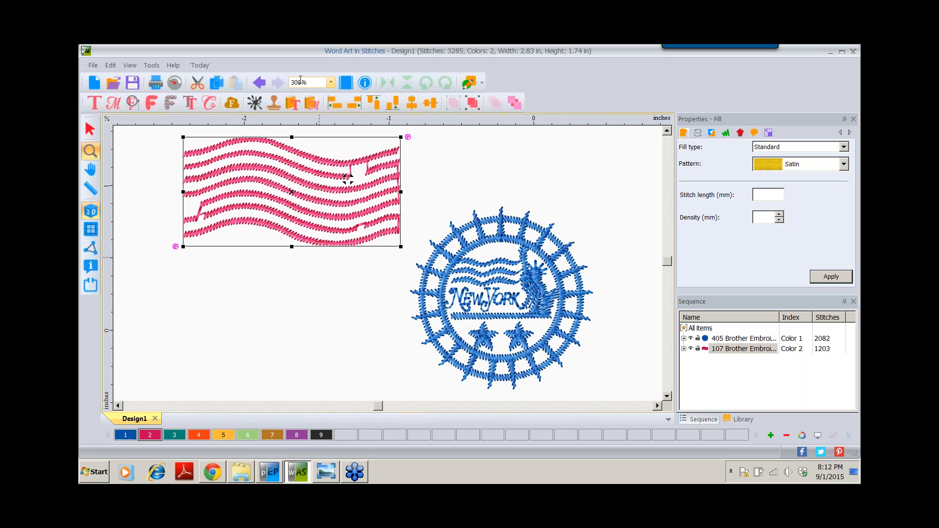
- Set the view zoom level to 200% so the flag and stamp have space around them
left_click(330, 84)
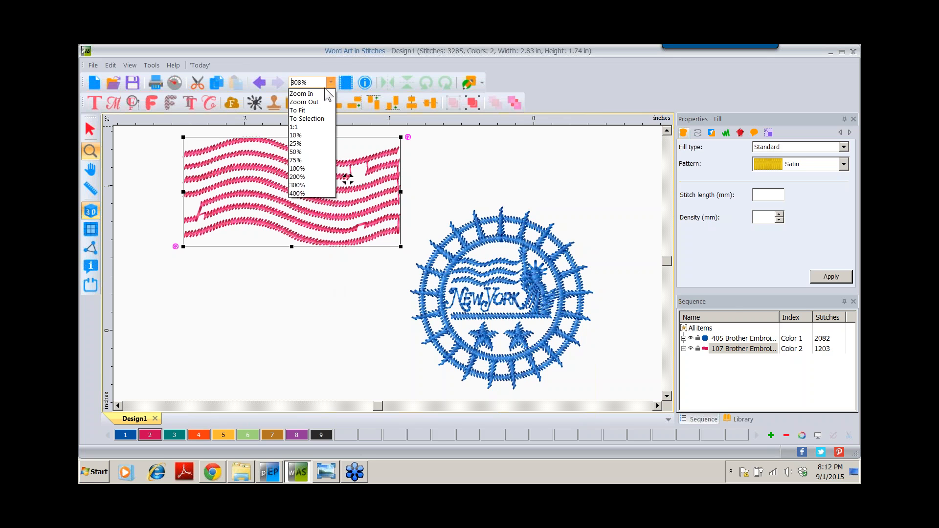
left_click(314, 177)
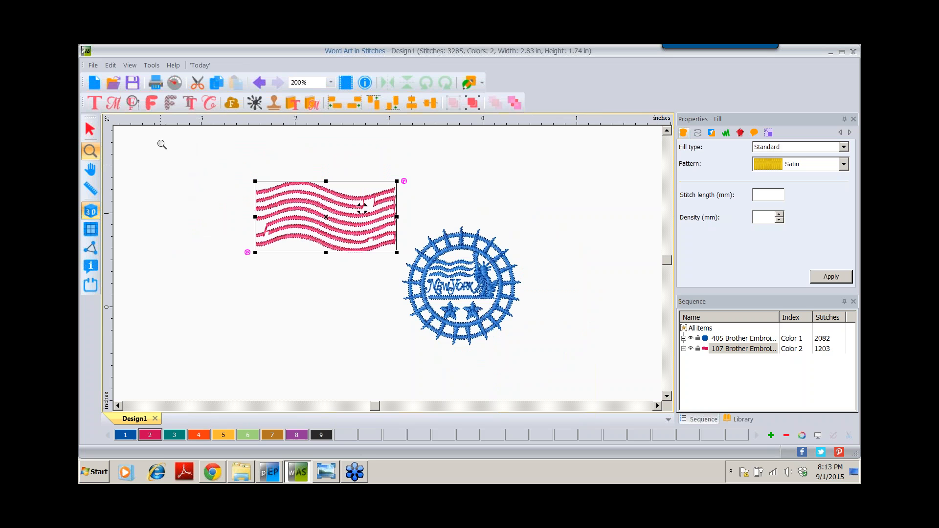
- Deselect the flag with the Select tool and pick the Add Text (T) tool
left_click(90, 130)
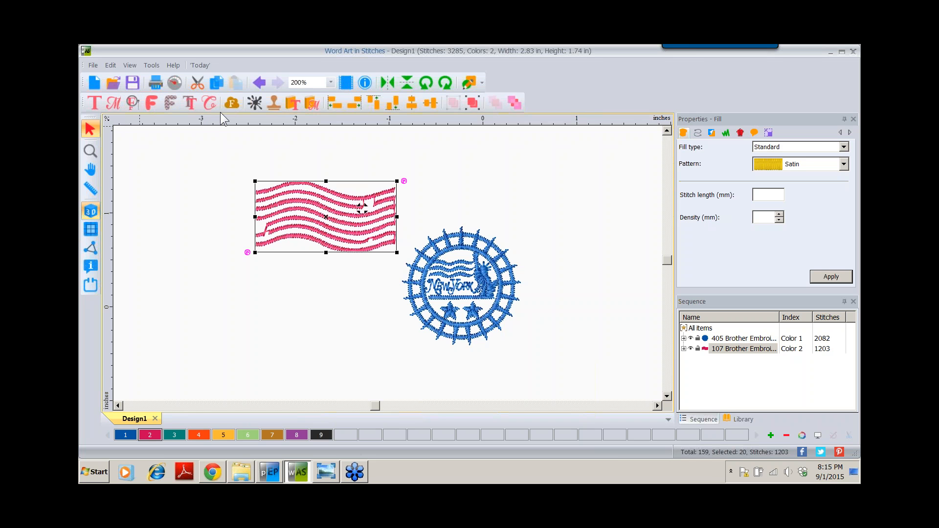
left_click(95, 103)
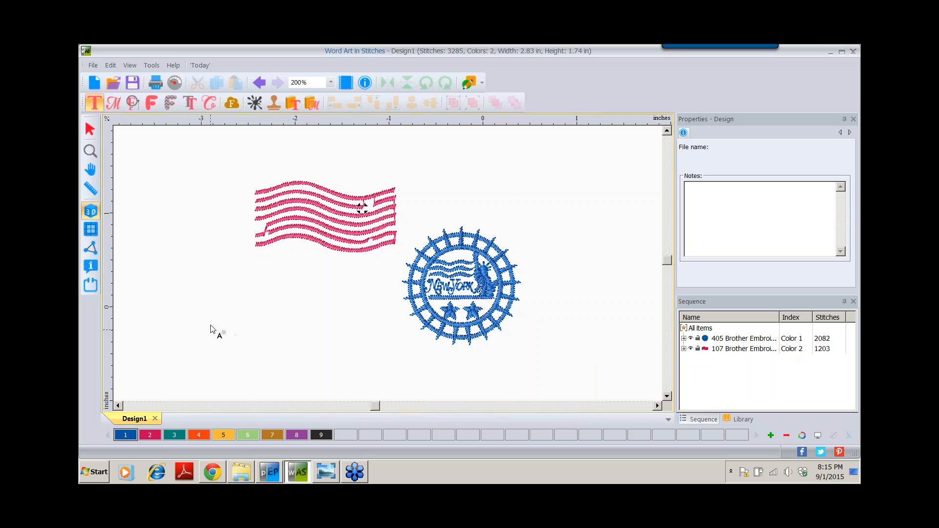
- Place a blue Bauhaus text object below the flag and type ARTINES in capitals
left_click(190, 348)
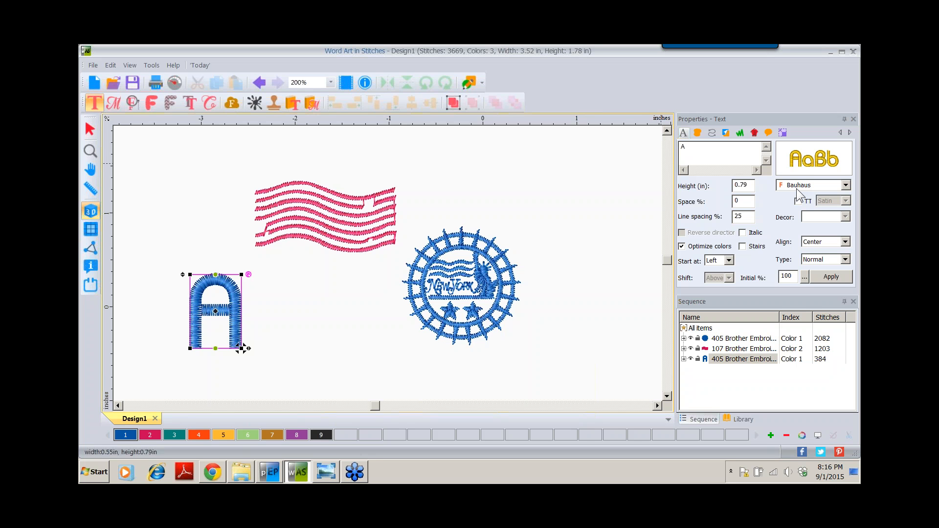
left_click(686, 148)
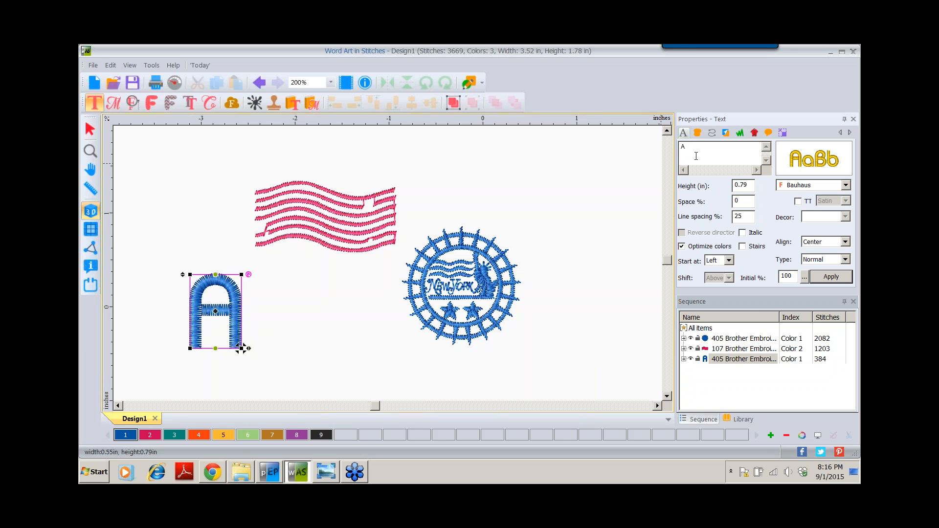
key("Caps_Lock")
type("RTI")
type("NES")
- Apply the Tango font to the ARTINES text
left_click(846, 185)
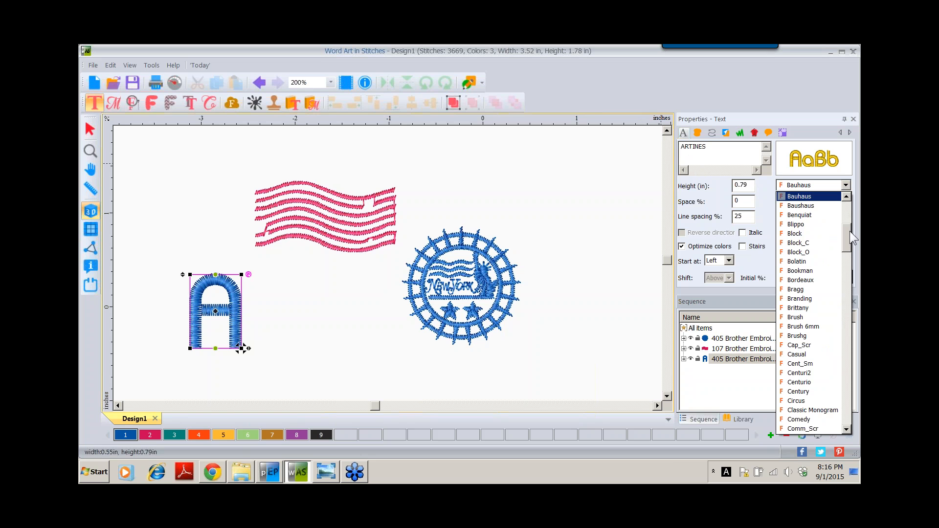
left_click_drag(850, 231, 849, 404)
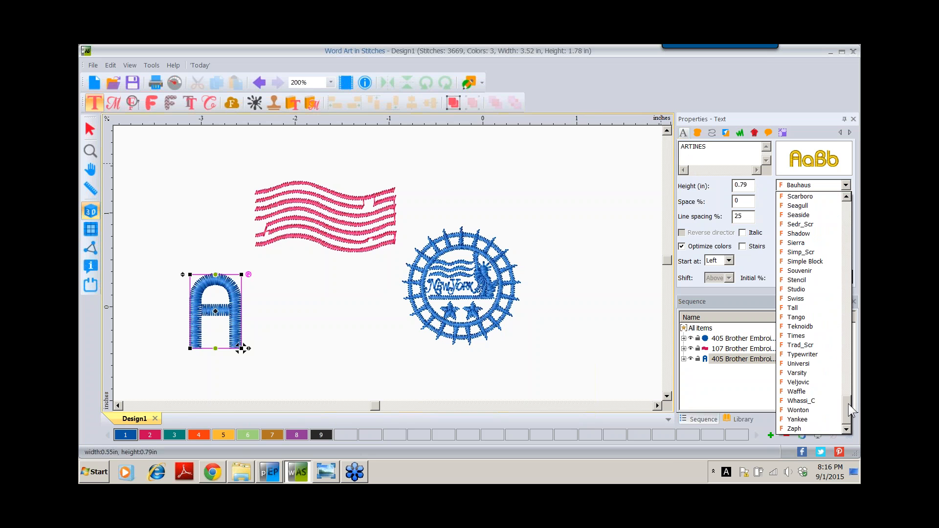
left_click(807, 323)
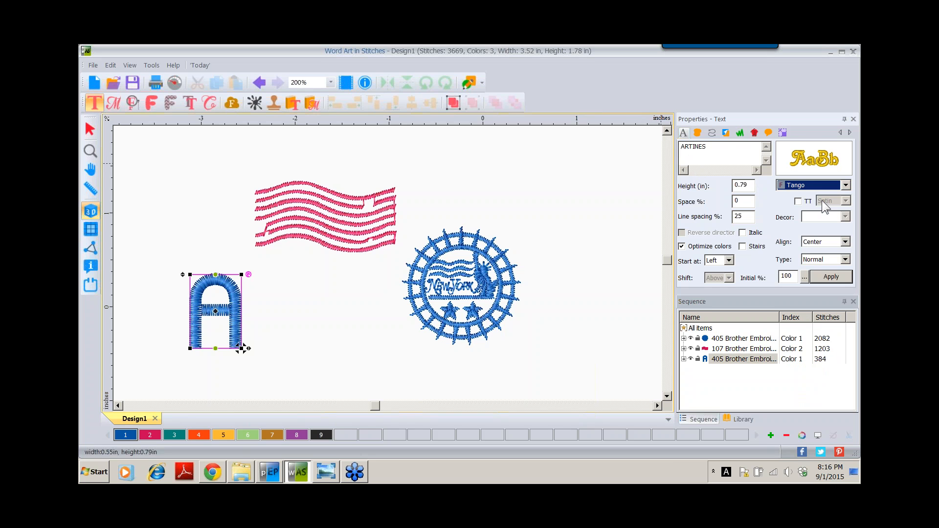
mouse_move(811, 162)
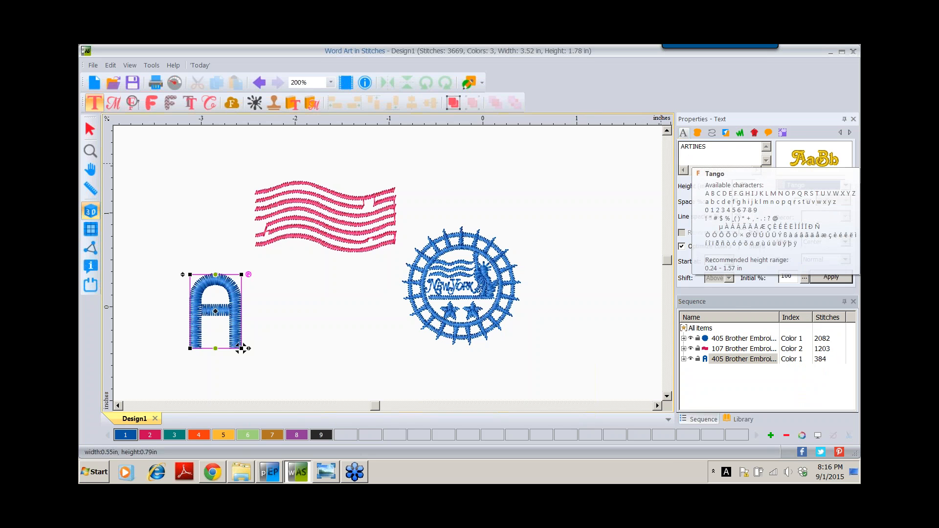
left_click(831, 276)
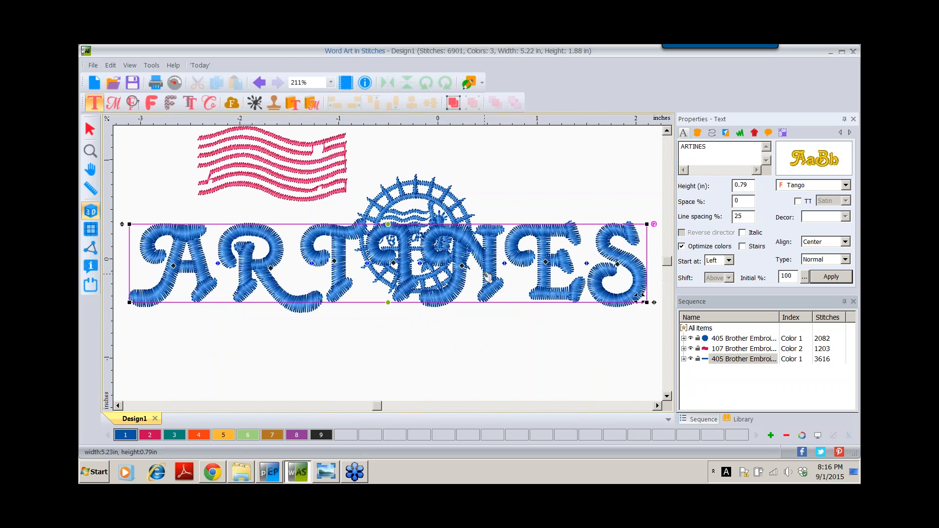
- Drag ARTINES below the New York stamp and bring up the font Catalog
left_click_drag(487, 279, 491, 351)
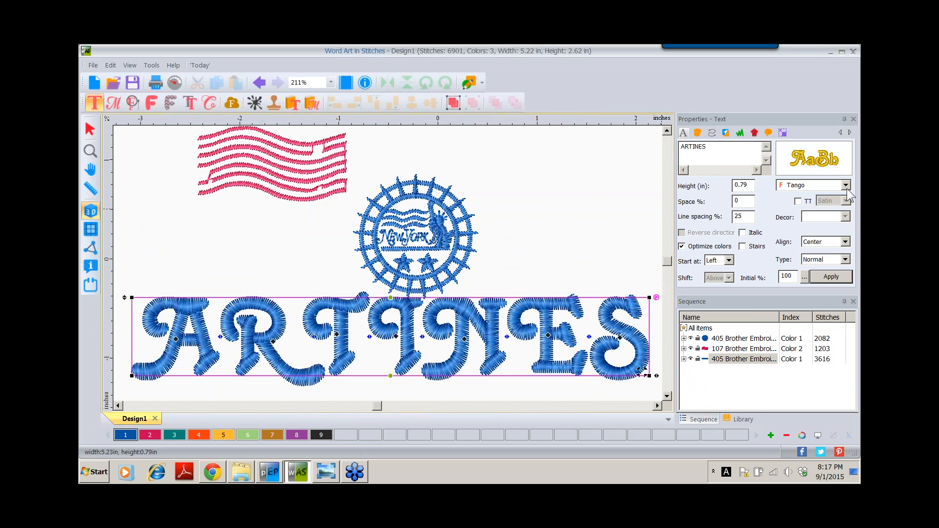
mouse_move(788, 169)
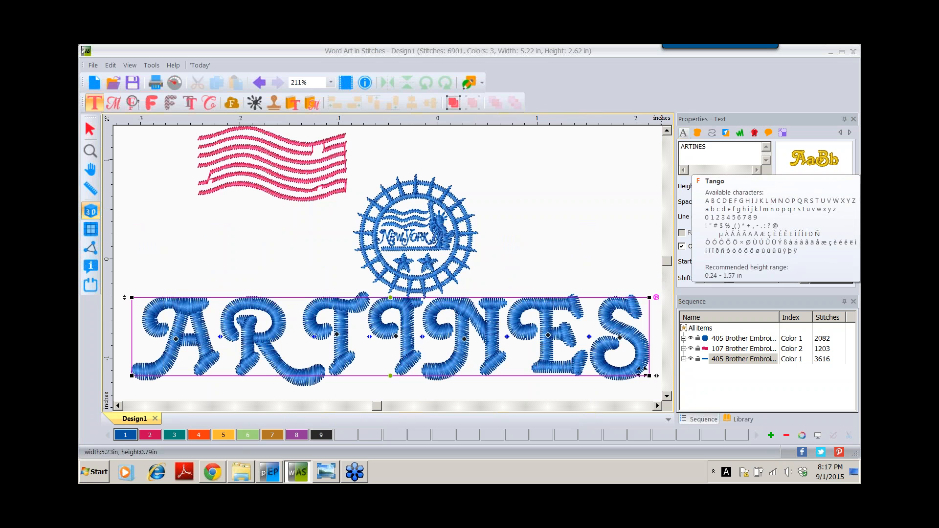
left_click(789, 157)
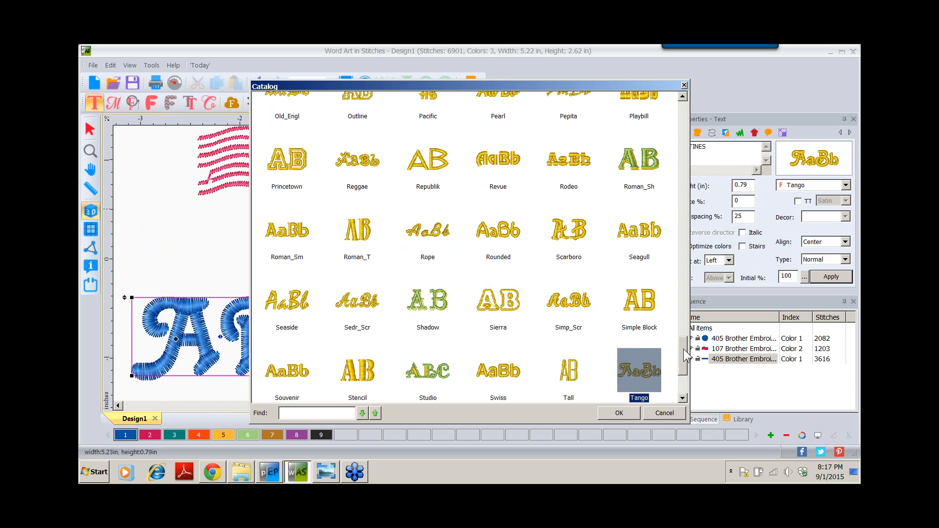
- Choose the Bauhaus font for ARTINES from the font catalog
left_click_drag(683, 348, 685, 106)
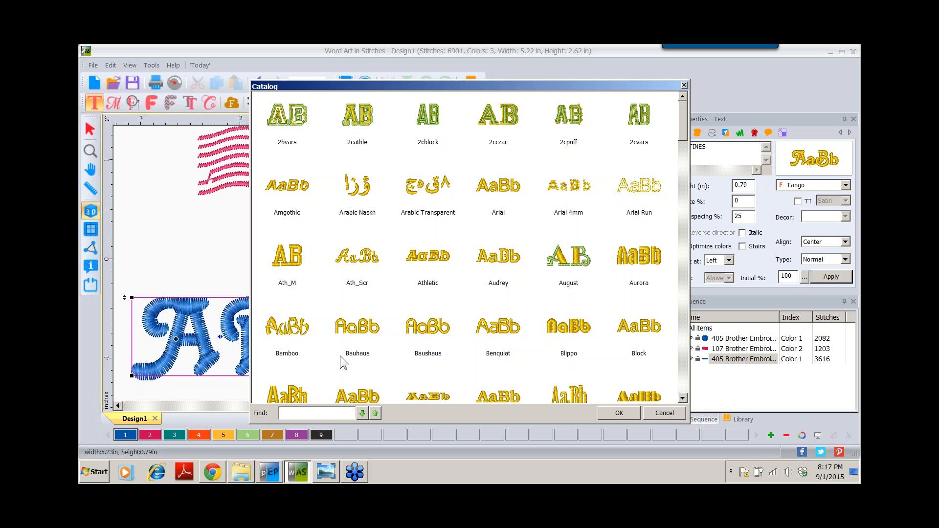
left_click(352, 332)
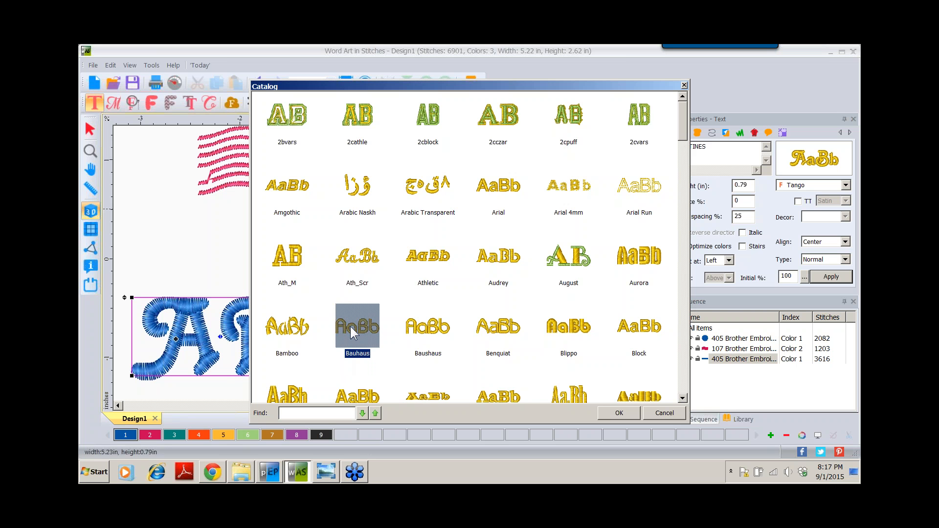
left_click(617, 413)
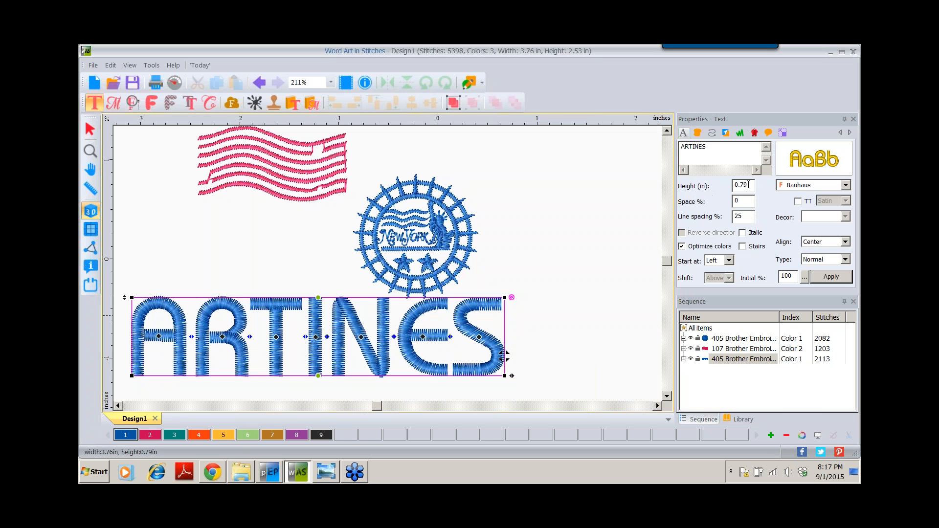
- Set the ARTINES text height to 0.50 in and return to the Select tool
left_click(745, 184)
double_click(744, 184)
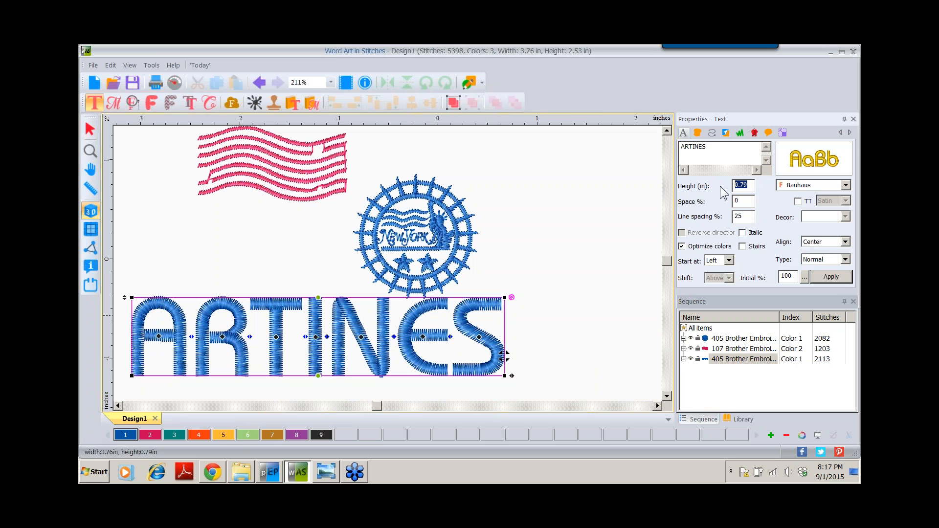
type(".5")
left_click(830, 278)
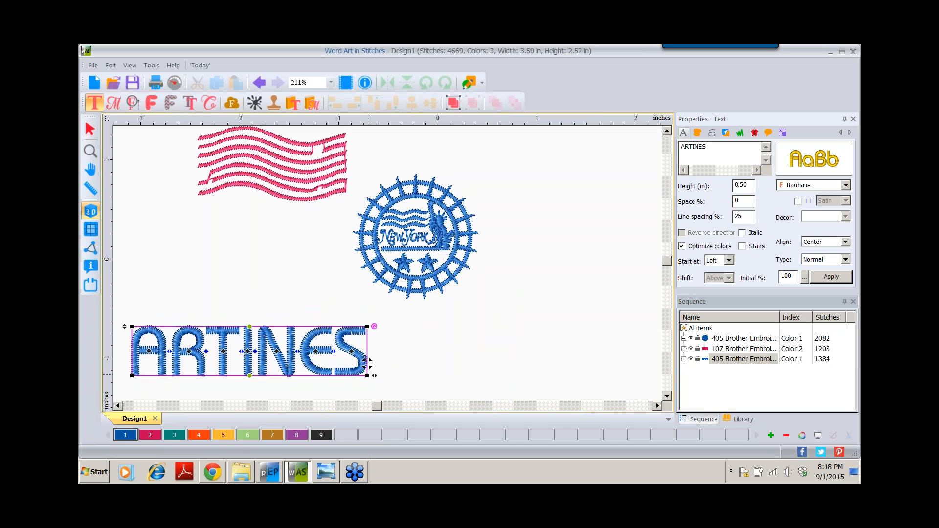
left_click(88, 129)
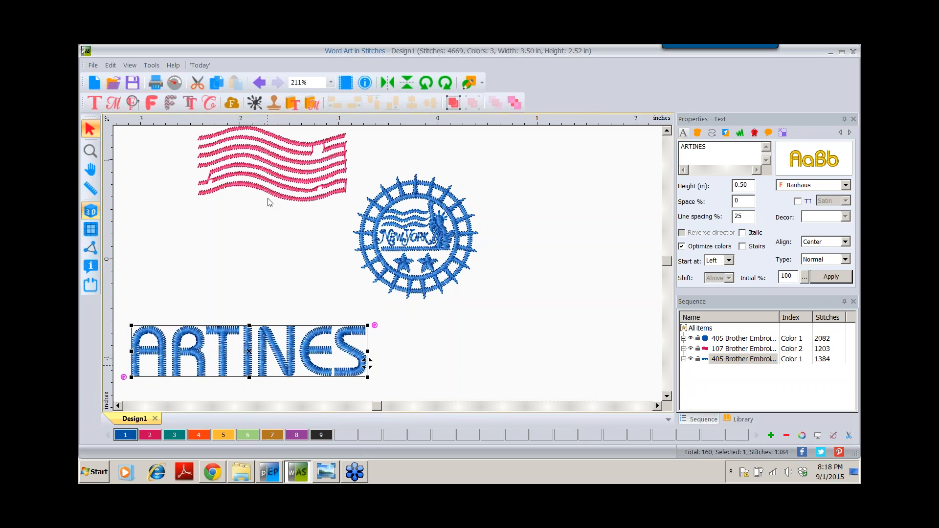
- Give ARTINES the Vermillion thread (swatch 4, Brother Embroidery 030)
left_click(198, 435)
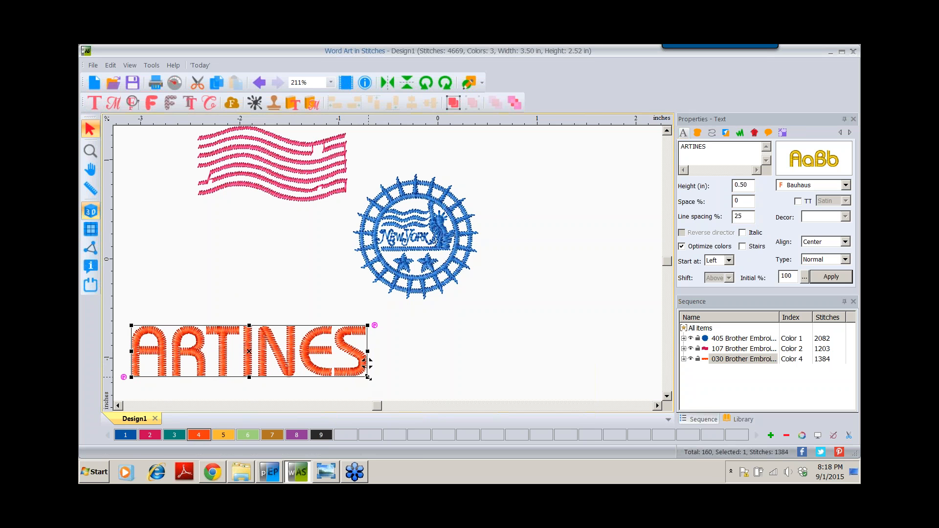
- Scale ARTINES to about 86% and place it under the flag, left of the stamp
left_click_drag(368, 377, 269, 269)
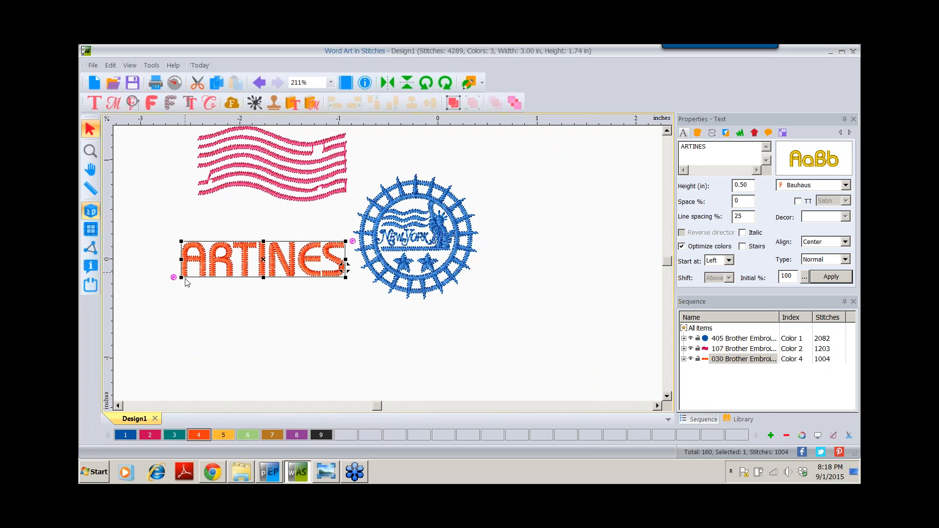
left_click_drag(181, 276, 210, 273)
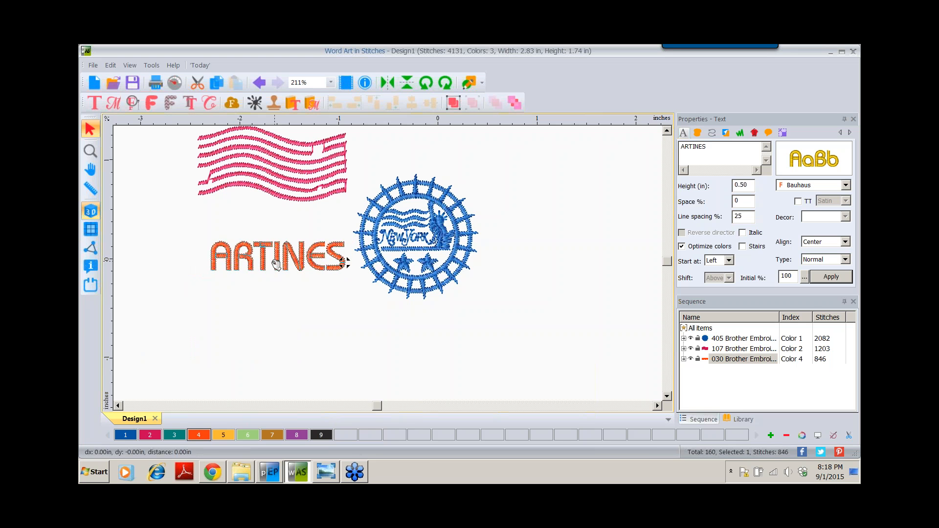
left_click_drag(276, 264, 266, 264)
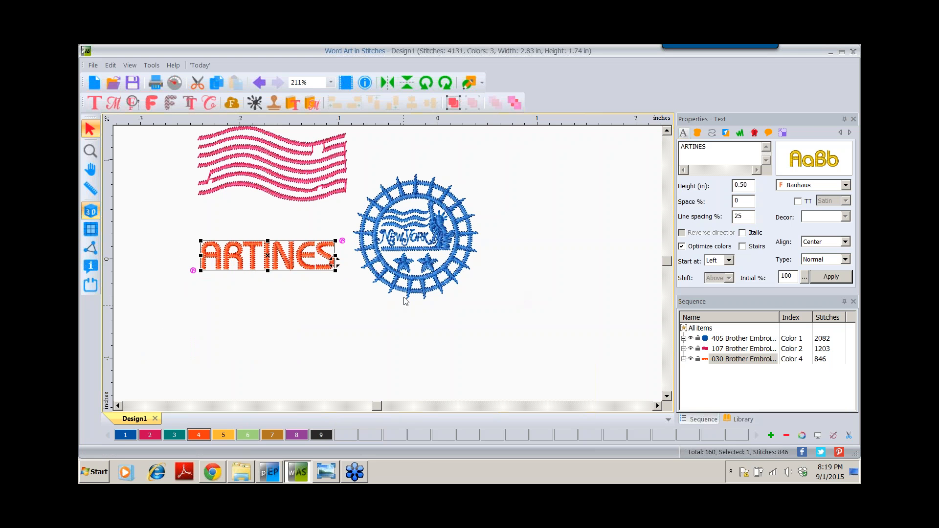
left_click(667, 131)
left_click(666, 131)
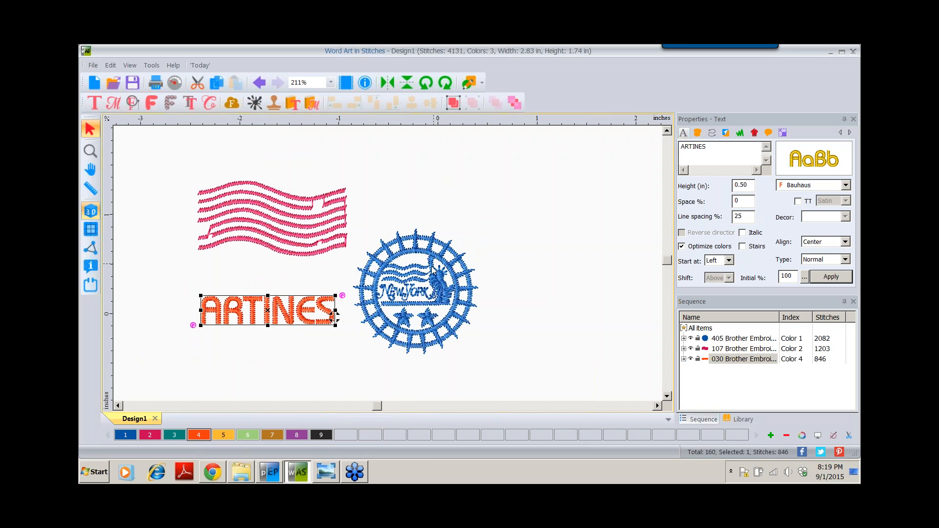
- With the grid shown, align the left edges of ARTINES and the flag, then hide the grid
left_click(90, 230)
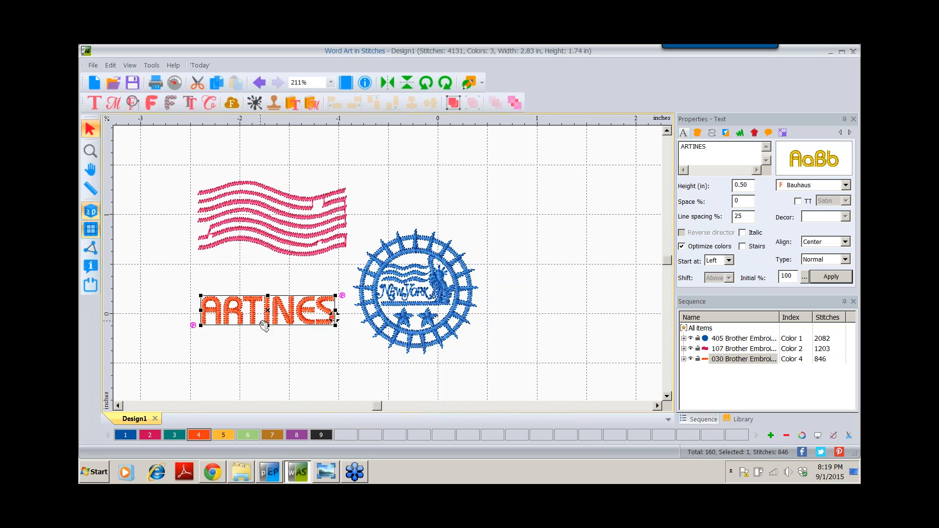
left_click_drag(267, 307, 257, 296)
left_click_drag(247, 318, 247, 318)
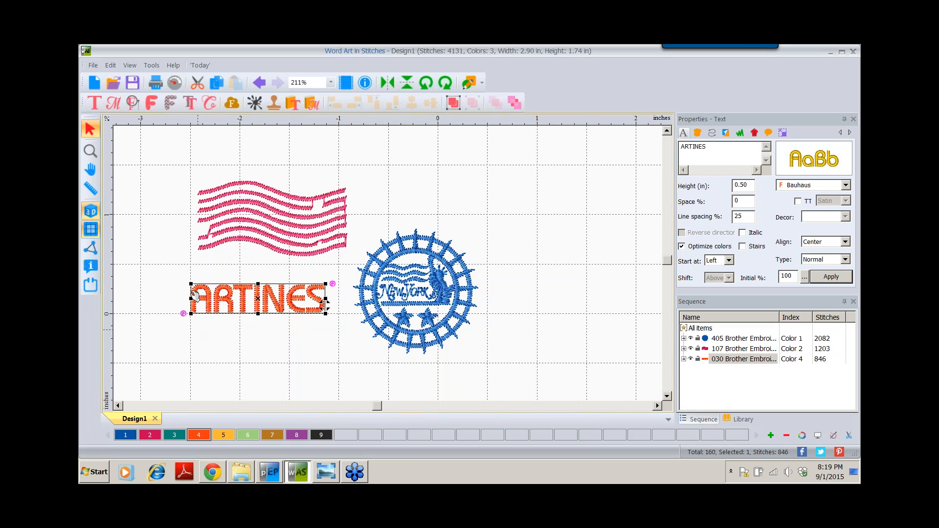
left_click_drag(225, 214, 221, 237)
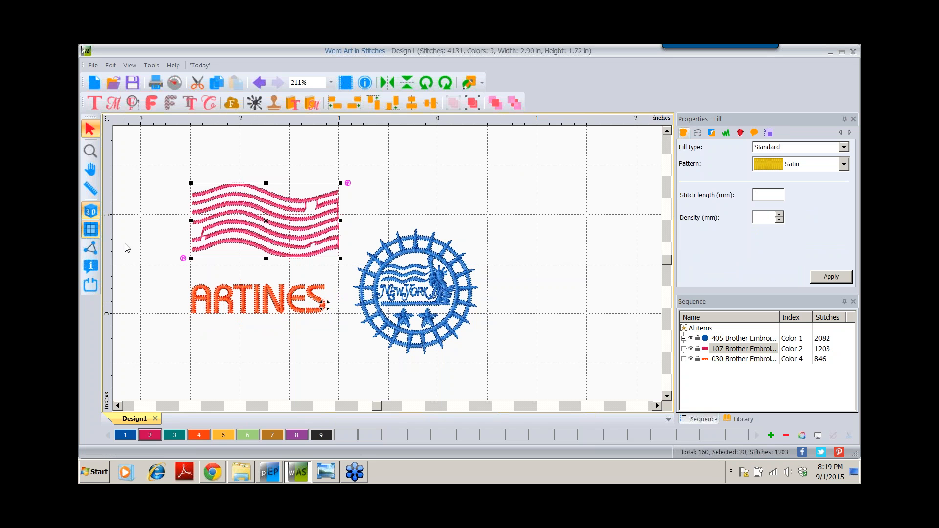
left_click(92, 231)
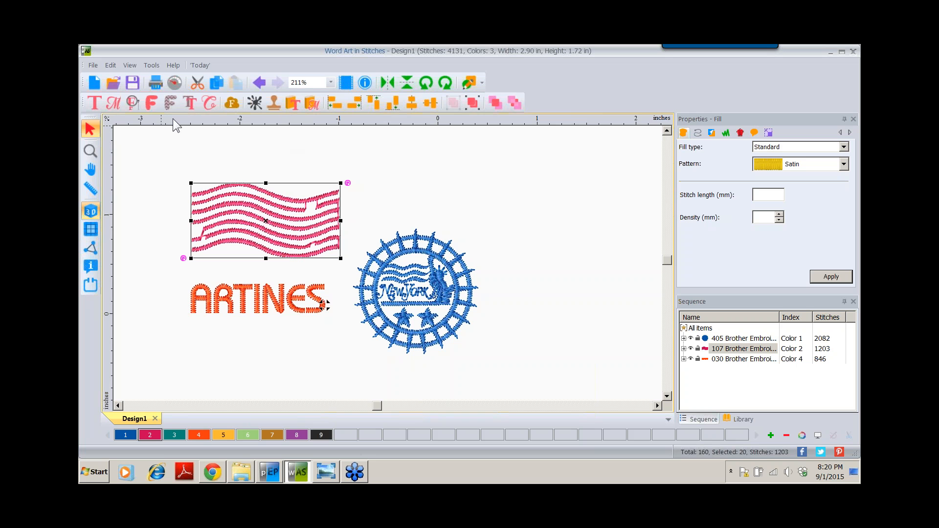
- Add two horizontal guides and a vertical guide at the flag's right edge
left_click_drag(177, 151, 178, 192)
left_click_drag(177, 263, 176, 303)
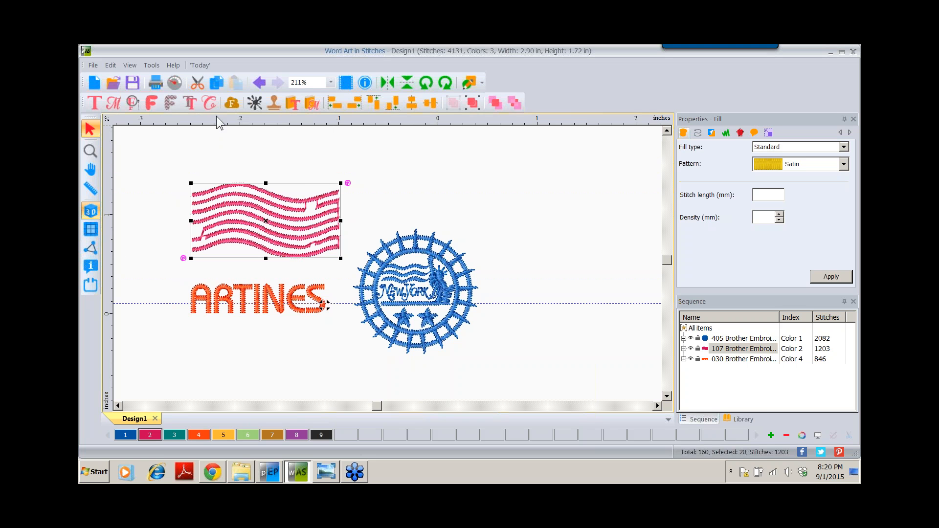
left_click_drag(218, 120, 215, 153)
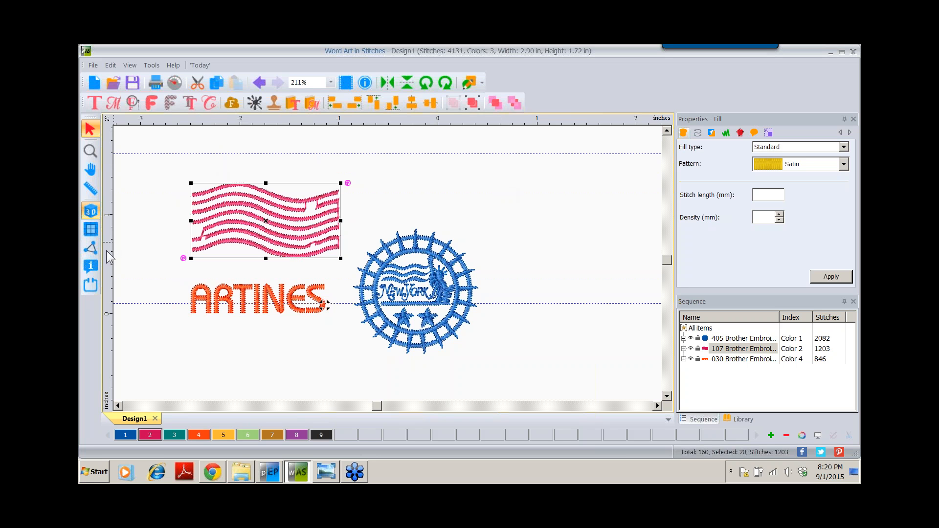
left_click_drag(109, 257, 340, 274)
- Move ARTINES right until its right end meets the vertical guide
left_click(243, 292)
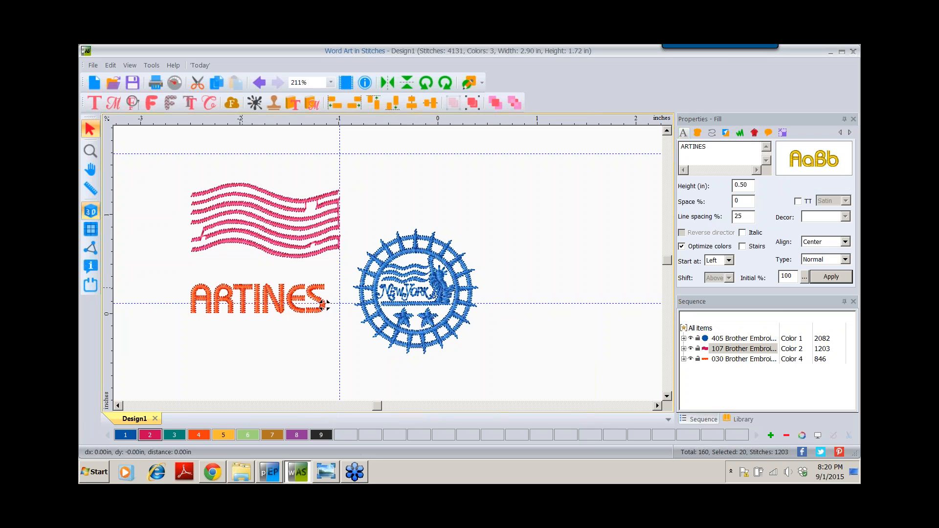
left_click_drag(243, 292, 245, 310)
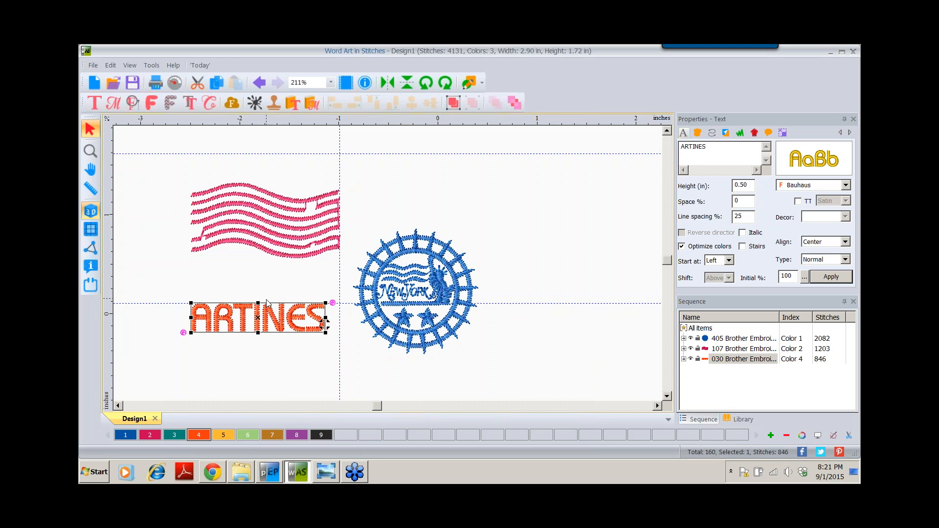
left_click_drag(263, 317, 280, 317)
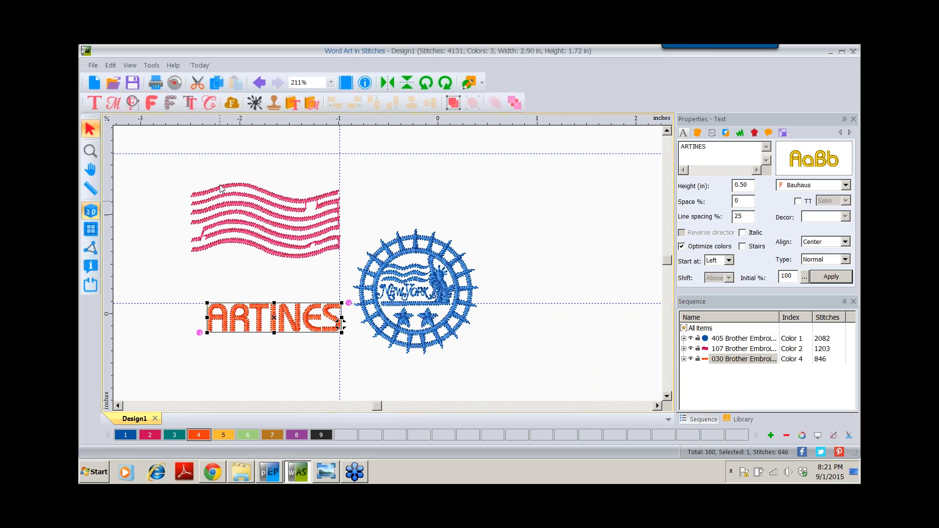
- Remove all guide lines from the ruler, then switch measurements to metric and back to inches
right_click(106, 181)
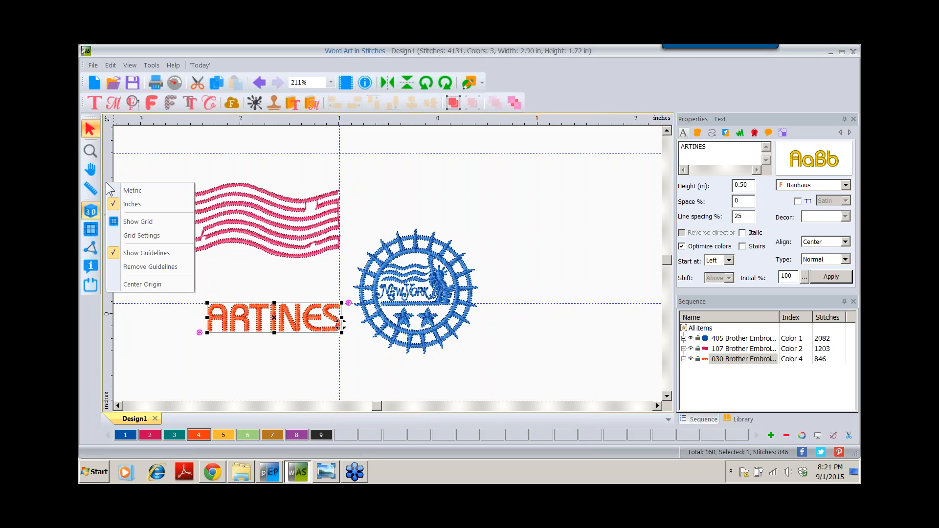
left_click(134, 268)
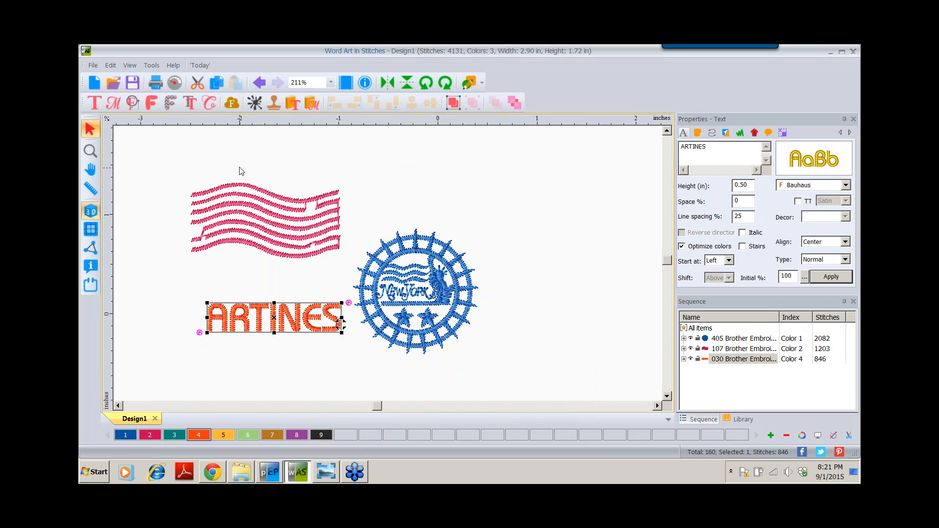
right_click(109, 156)
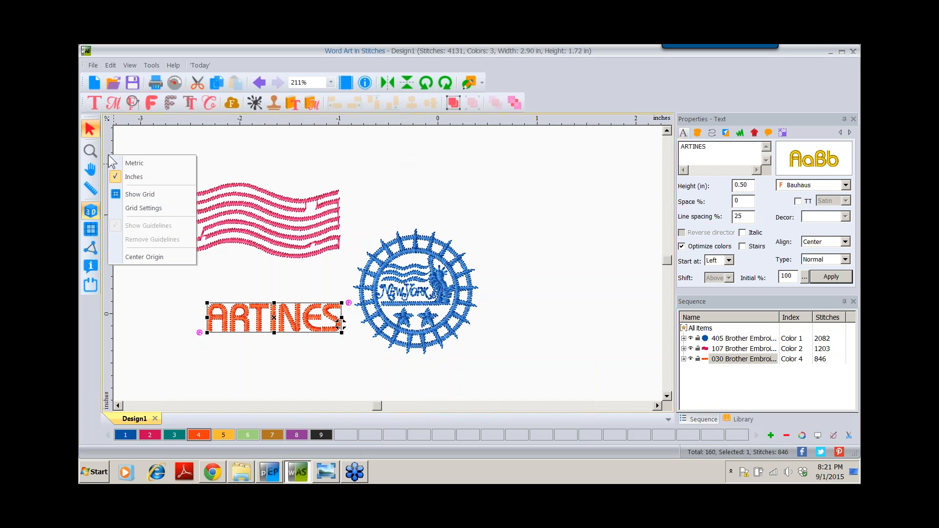
left_click(142, 163)
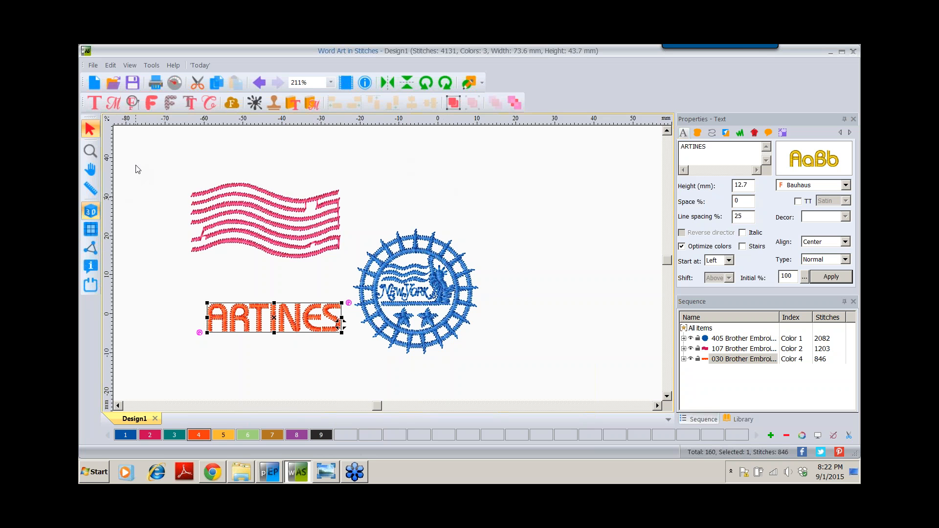
right_click(109, 139)
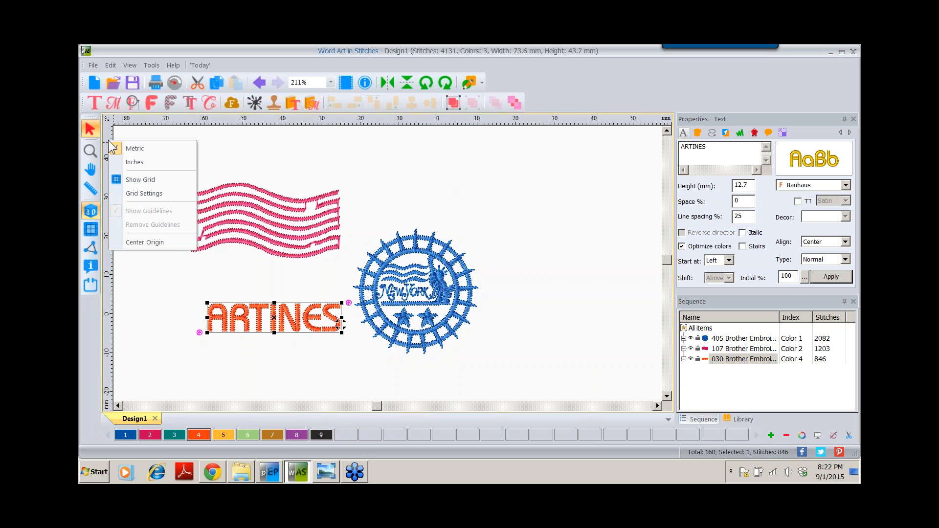
left_click(130, 163)
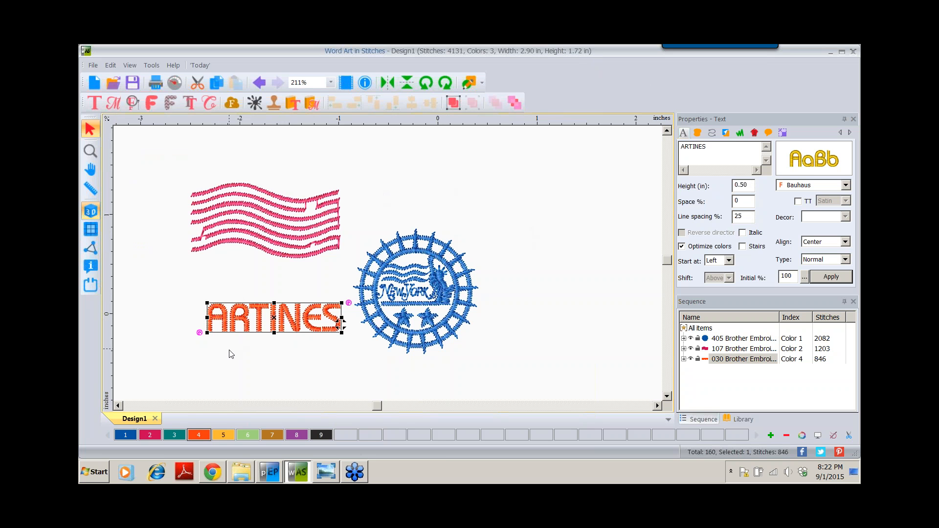
- Centre ARTINES horizontally under the flag
left_click(239, 215, "shift")
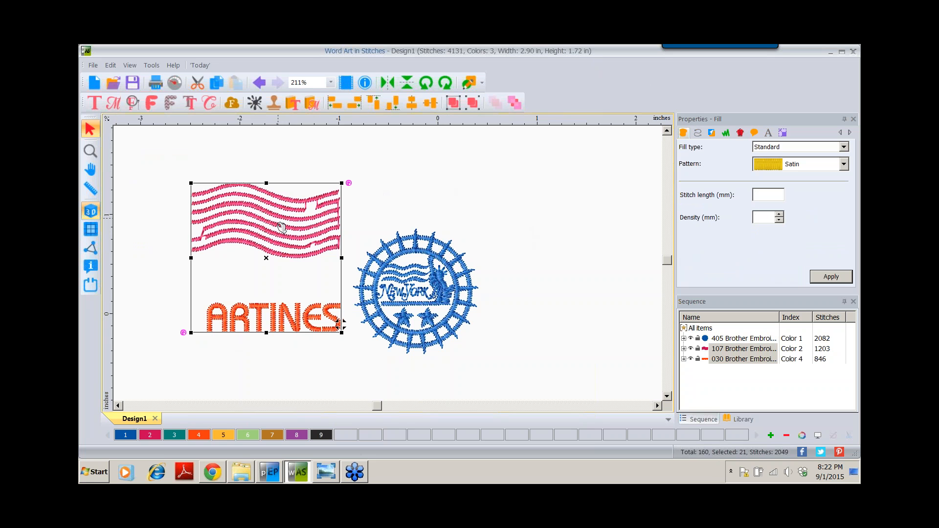
left_click(412, 105)
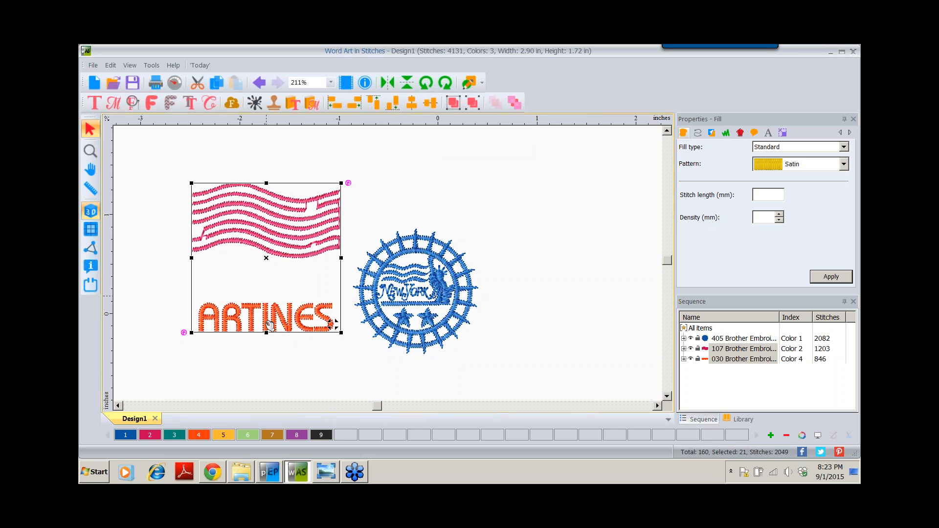
left_click(265, 363)
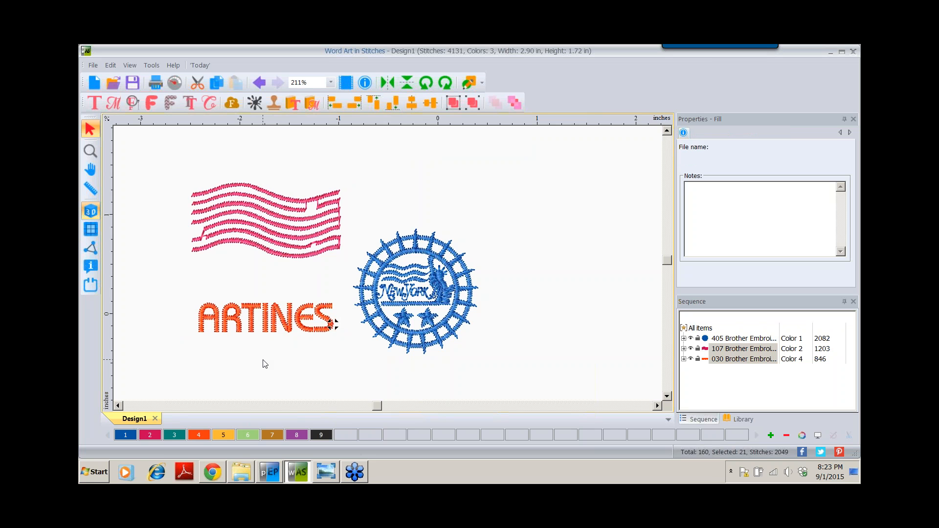
- Vertically centre the flag with the New York stamp
left_click(279, 227)
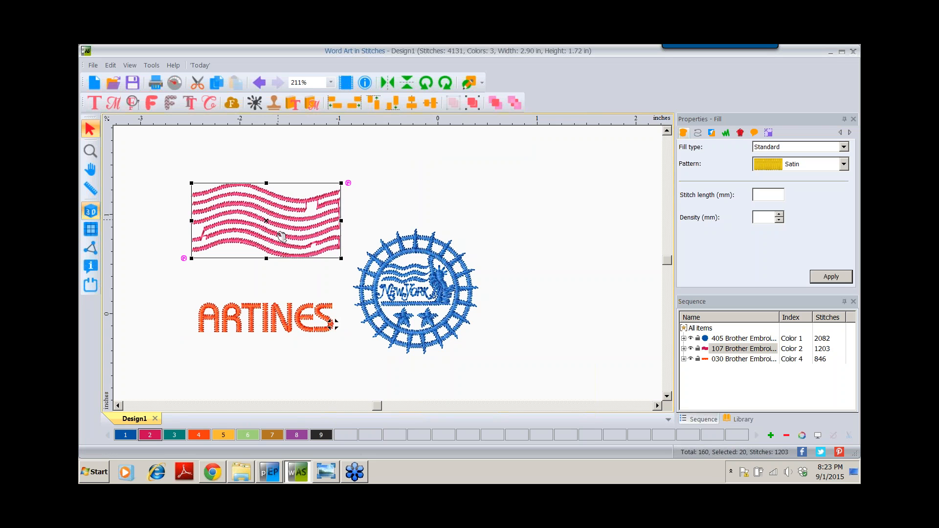
left_click(453, 274, "ctrl")
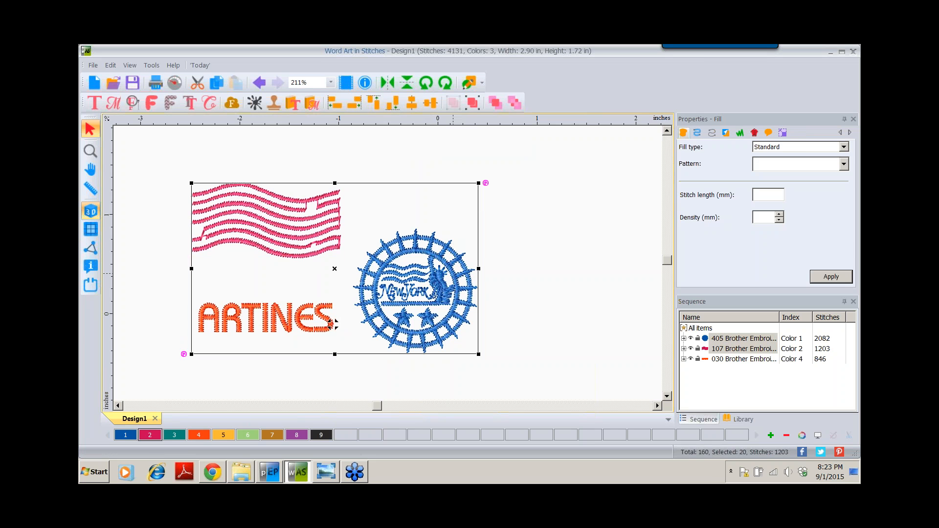
left_click(430, 102)
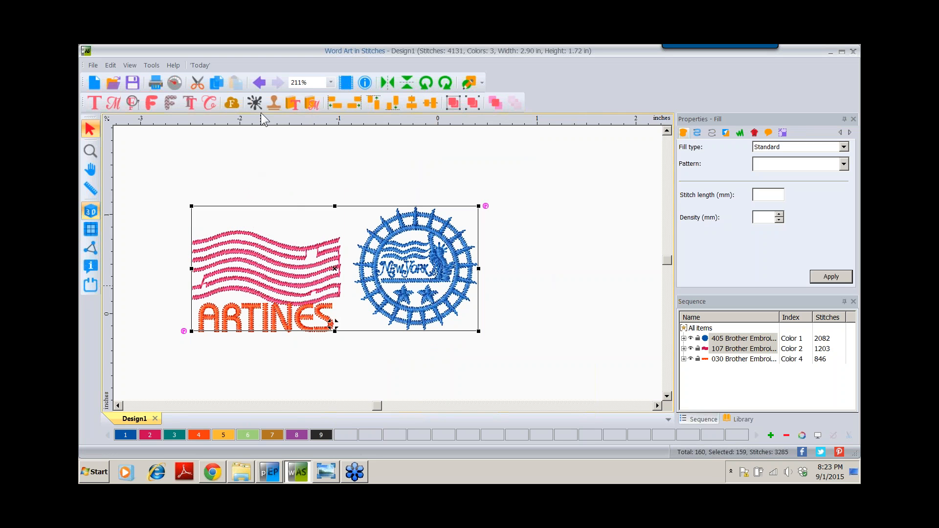
- Undo the last three layout changes, putting the flag back above ARTINES and the stamp lower
left_click(259, 83)
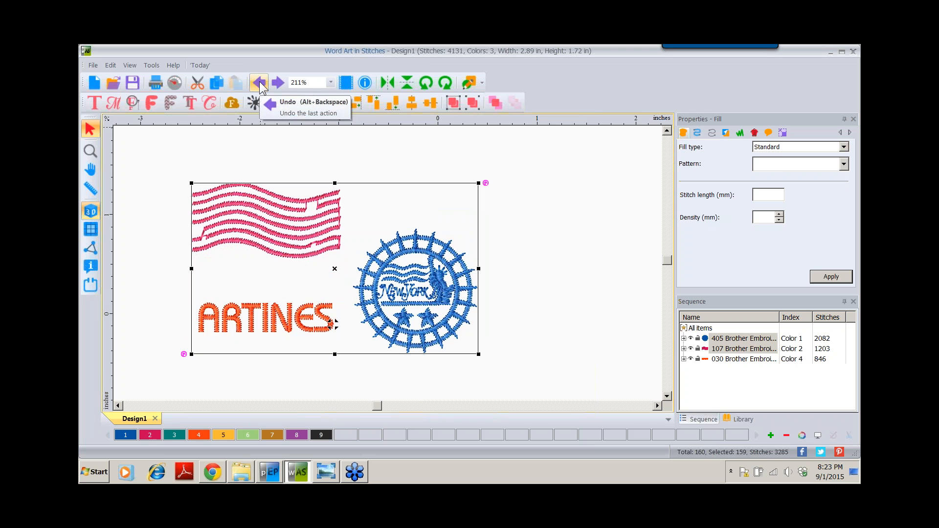
left_click(259, 83)
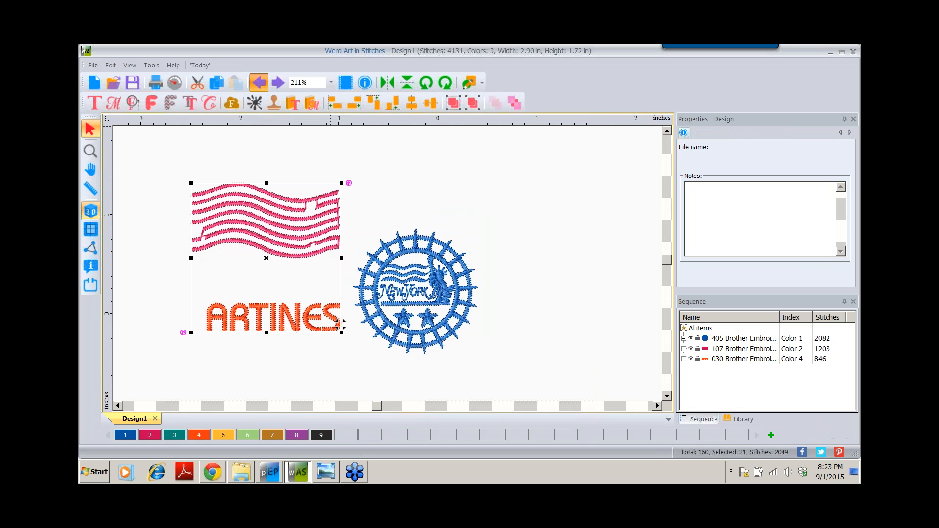
left_click(259, 83)
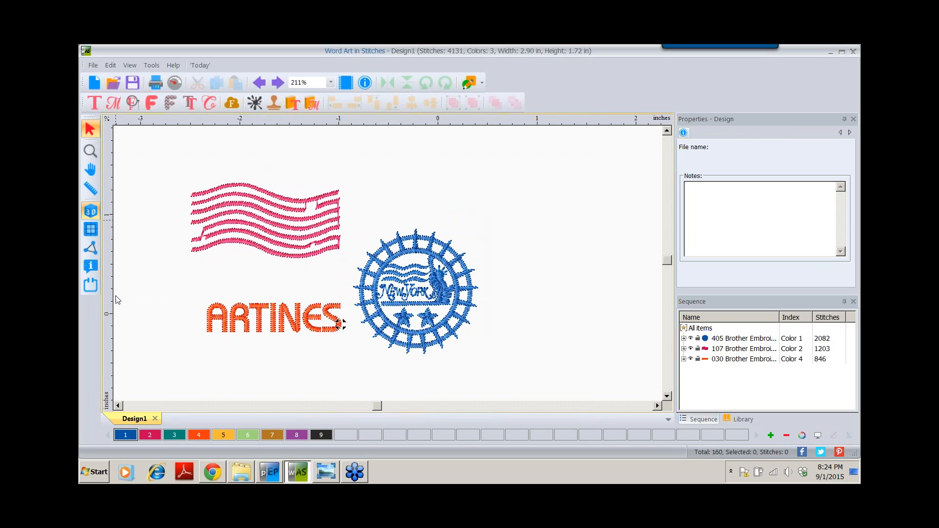
- Choose the BabyLock-Brother 100x100 hoop (3.9 × 3.9 in) for the design
left_click(90, 286)
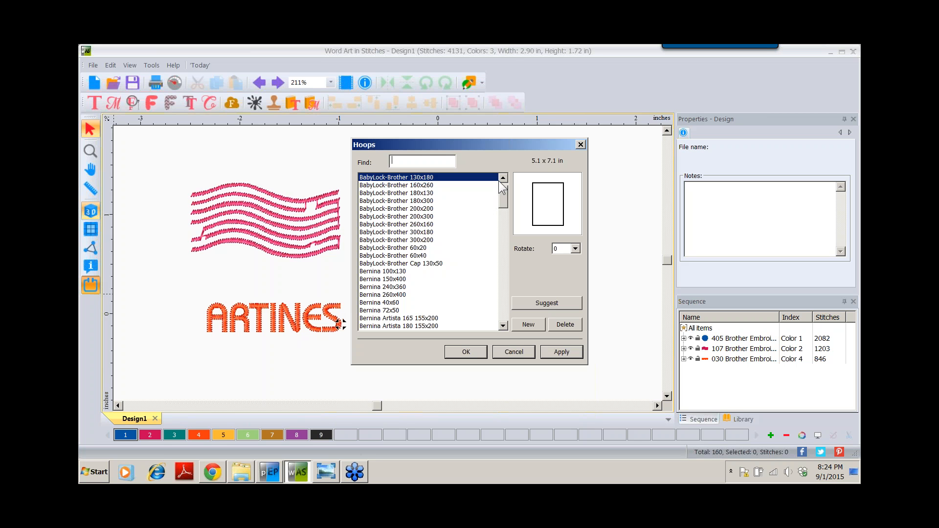
mouse_move(504, 194)
left_mouse_down()
mouse_move(501, 313)
mouse_move(501, 186)
left_mouse_up()
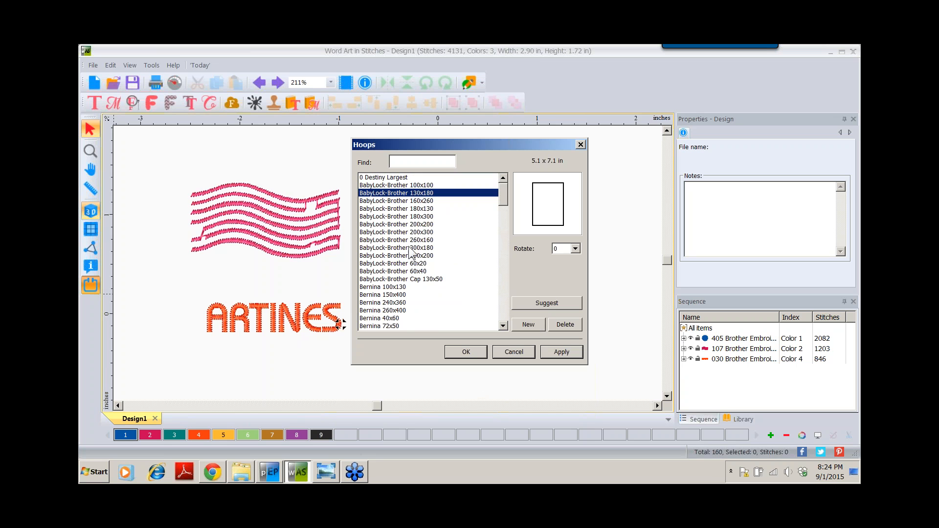
left_click(417, 185)
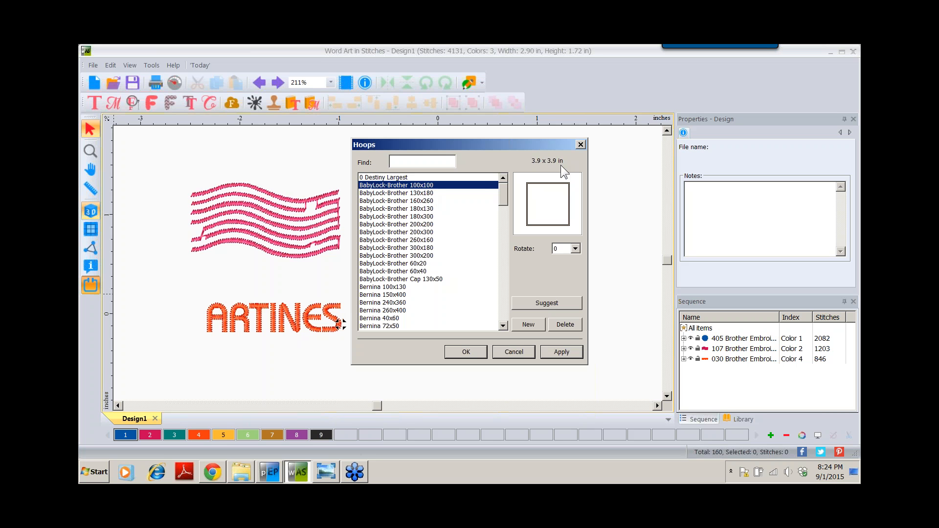
left_click(467, 351)
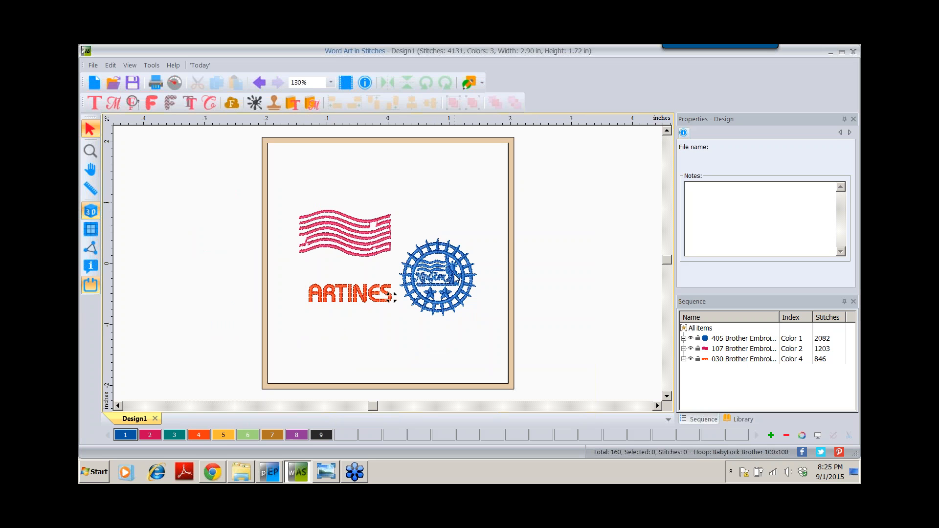
- Move the New York stamp beside ARTINES and open the Monogram Designs catalog
left_click_drag(451, 279, 526, 260)
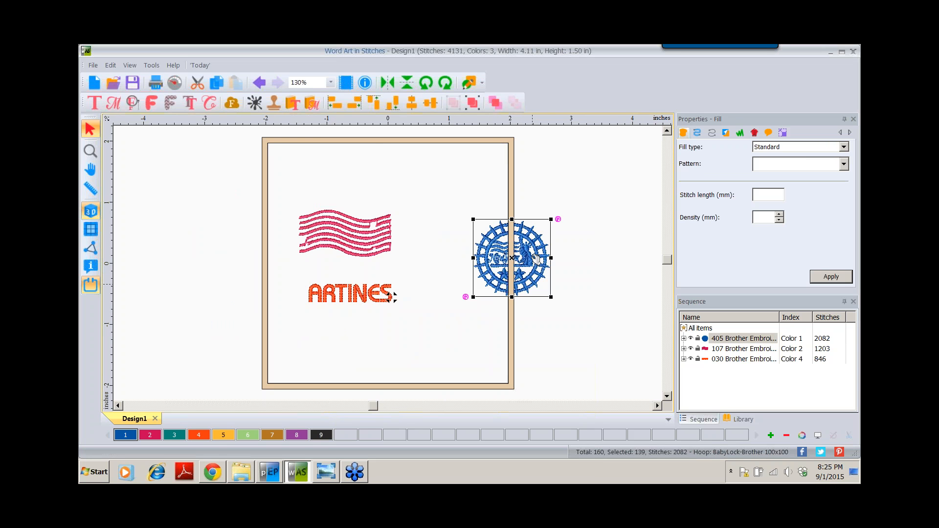
left_click_drag(495, 258, 461, 240)
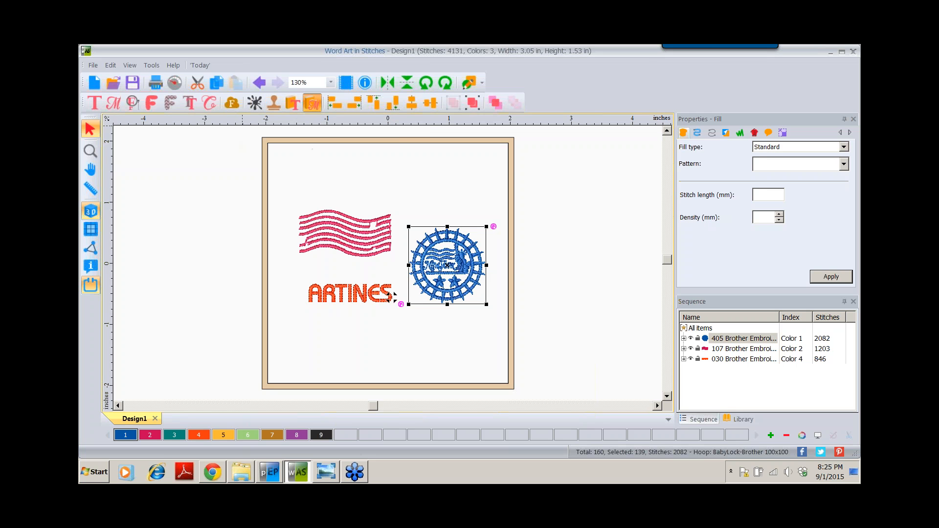
left_click(312, 104)
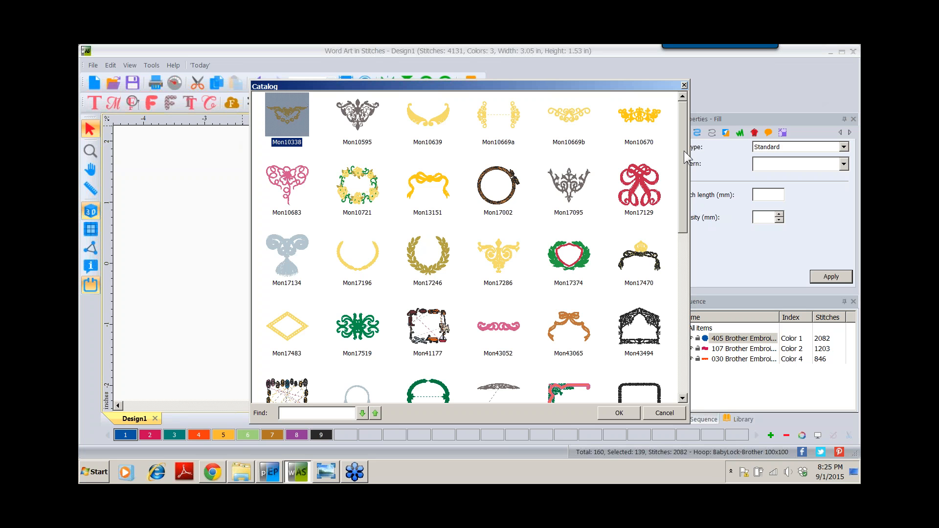
- Insert the Mon43606 rounded rectangular frame (7103 stitches) from the Catalog
left_click_drag(683, 150, 682, 299)
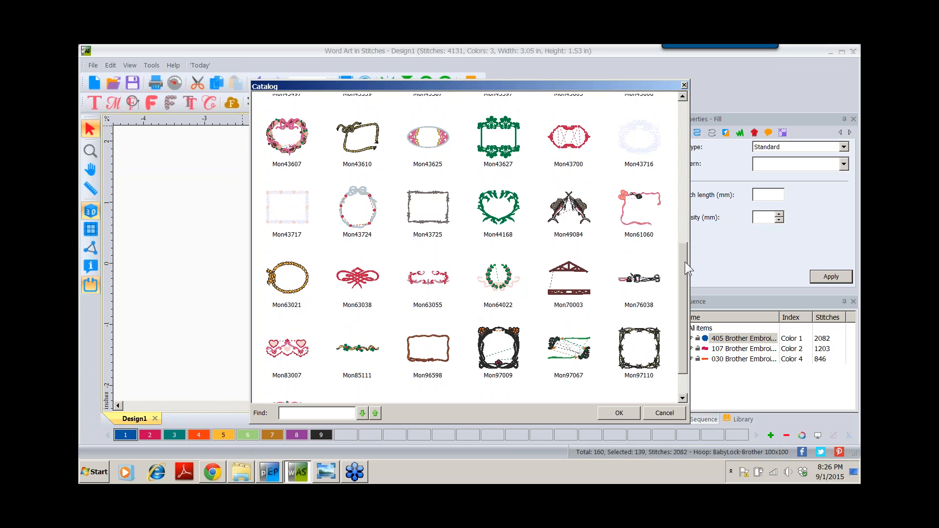
left_click_drag(685, 263, 682, 219)
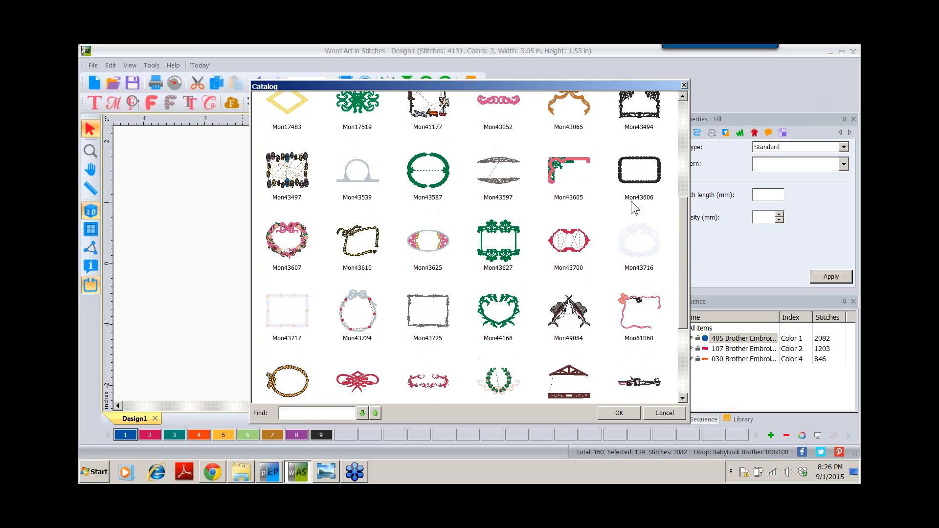
double_click(642, 179)
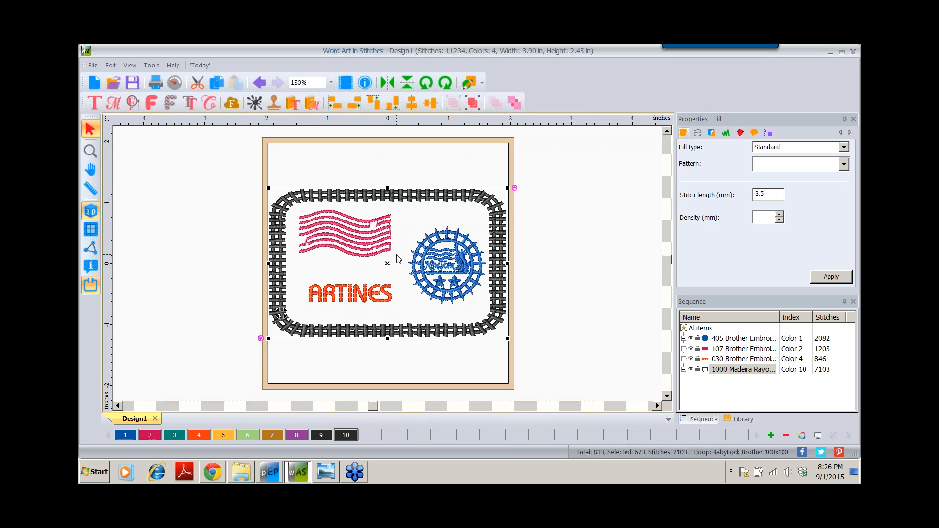
- Resize the Mon43606 frame proportionally to 3.75 × 2.35 in (96%)
left_click(770, 133)
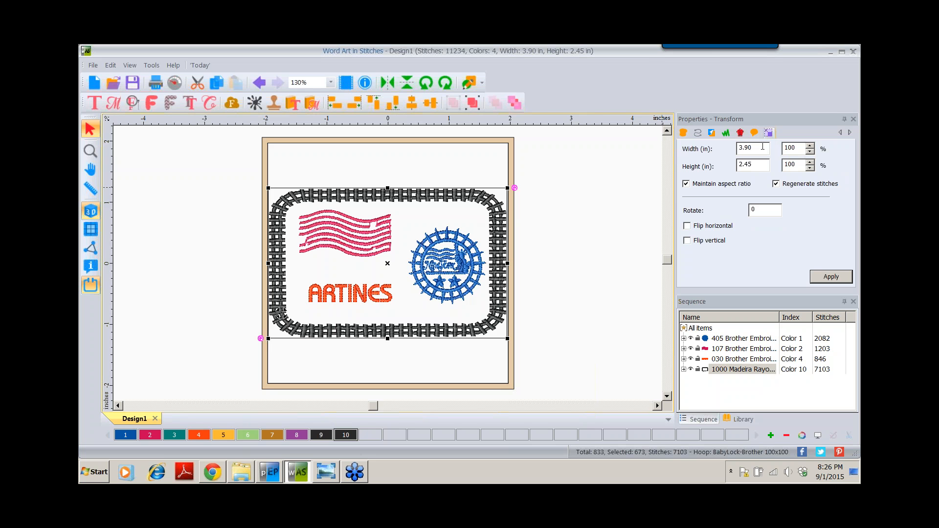
double_click(737, 151)
type("3.")
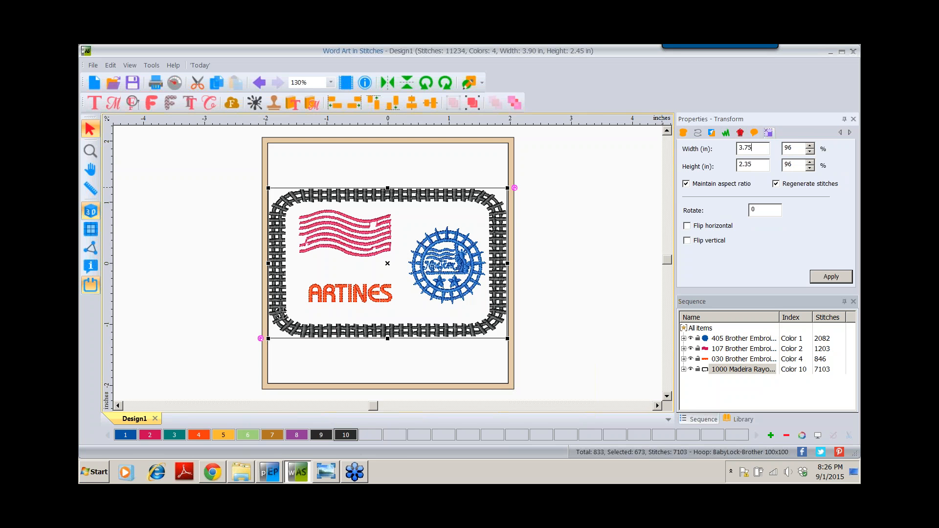
left_click(834, 274)
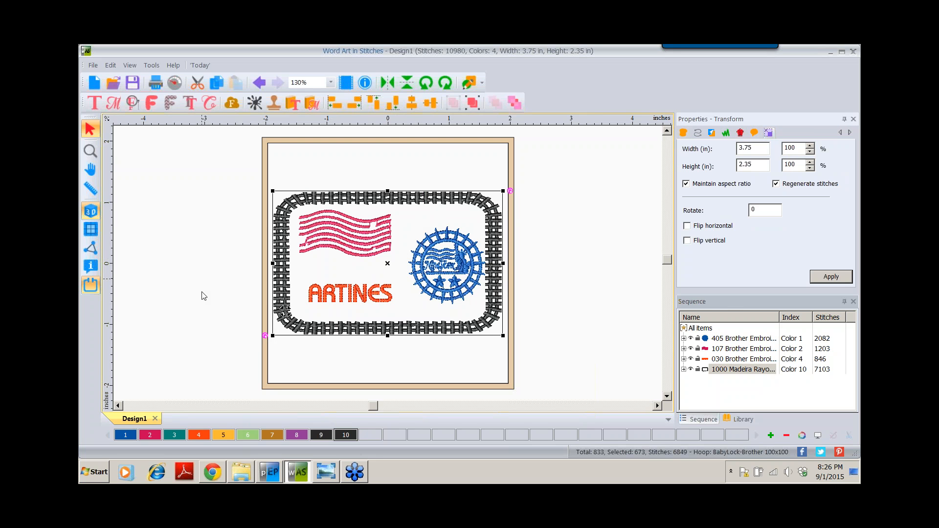
- Add a lettering object left of the hoop and change its text from A to O
left_click(95, 104)
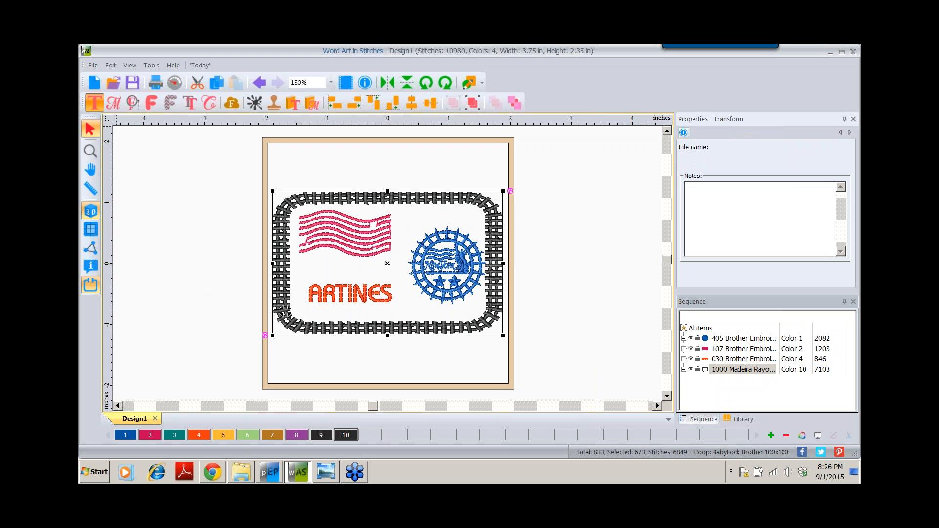
left_click(160, 313)
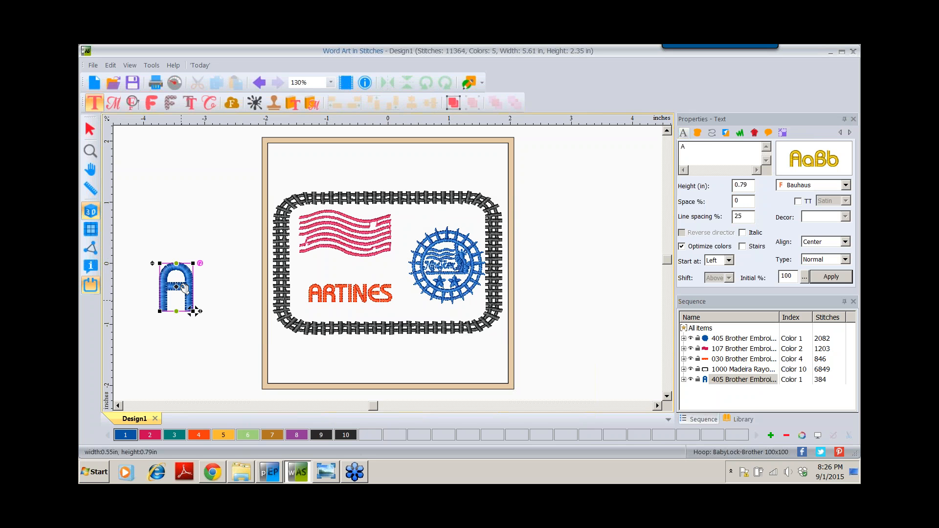
left_click(699, 147)
left_click_drag(699, 147, 633, 169)
type("O")
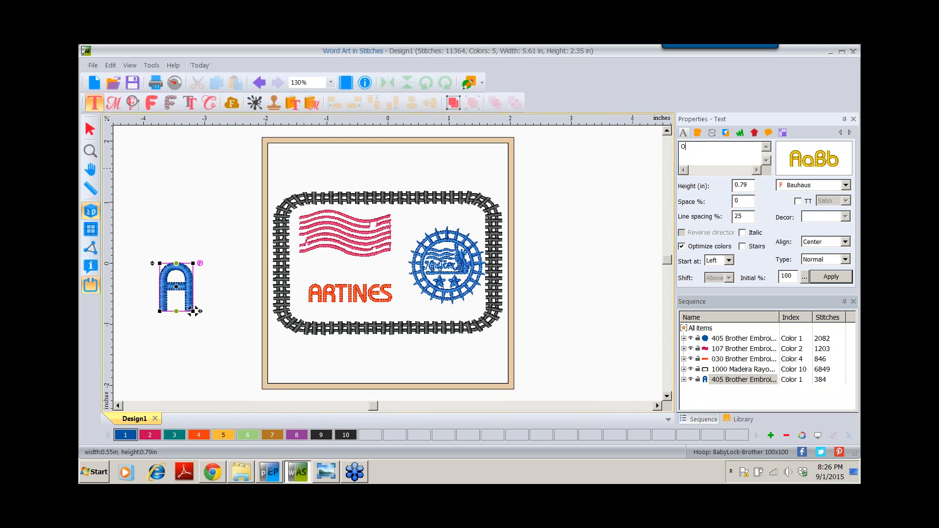
left_click(831, 276)
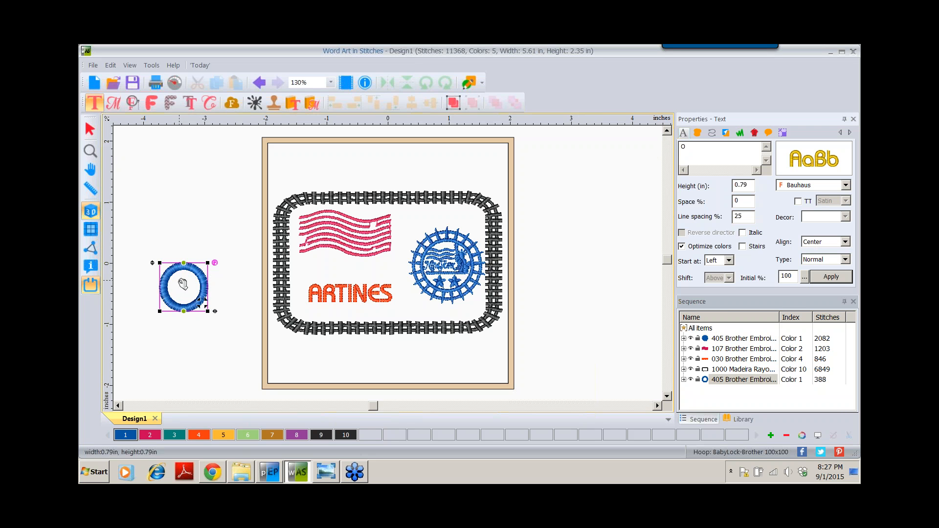
- Shrink the O to a small ring, about 80% of its size or smaller
left_click(89, 130)
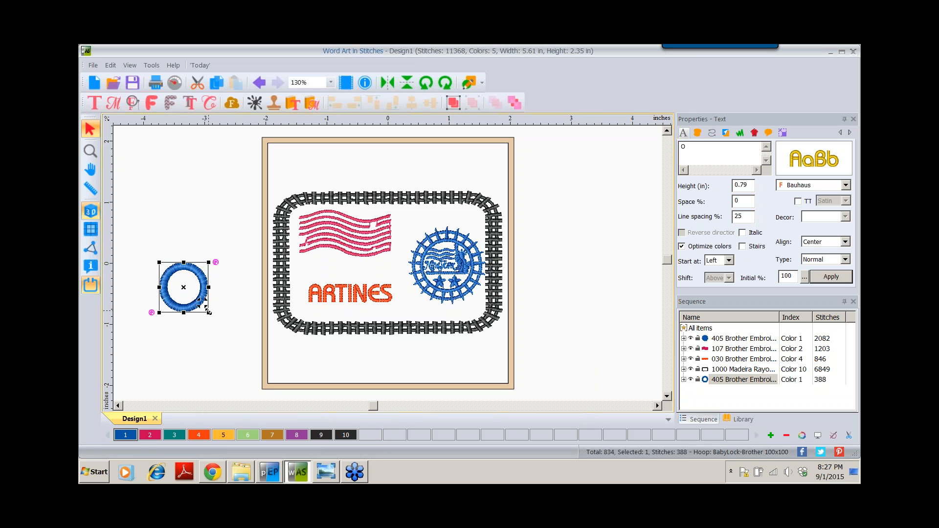
left_click_drag(208, 312, 208, 310)
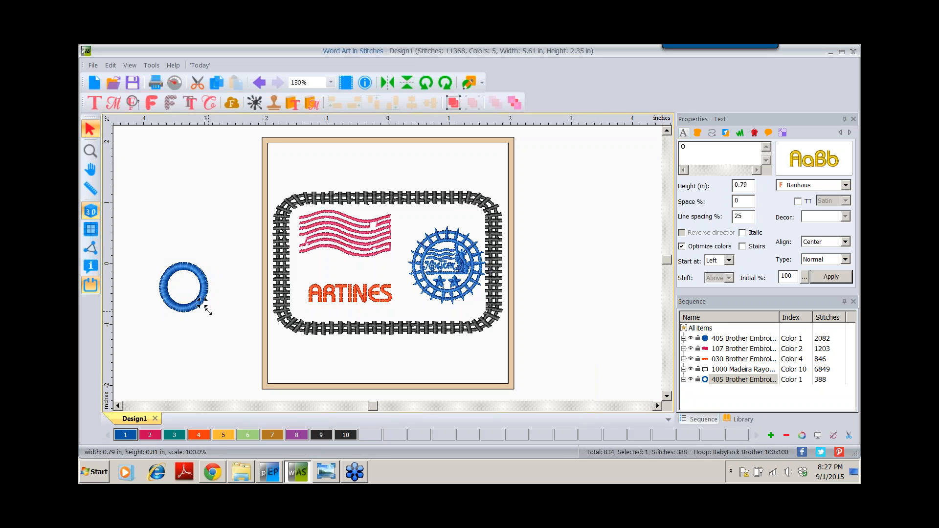
left_click_drag(208, 311, 191, 292)
left_click_drag(191, 292, 190, 293)
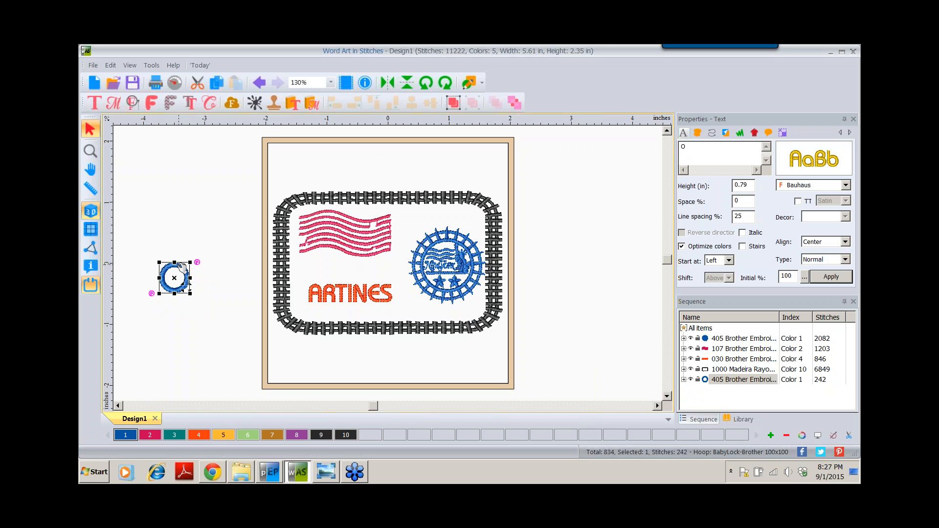
- Move the O ring into the frame left of the flag, nudging ARTINES, flag and stamp
left_click_drag(182, 268, 315, 257)
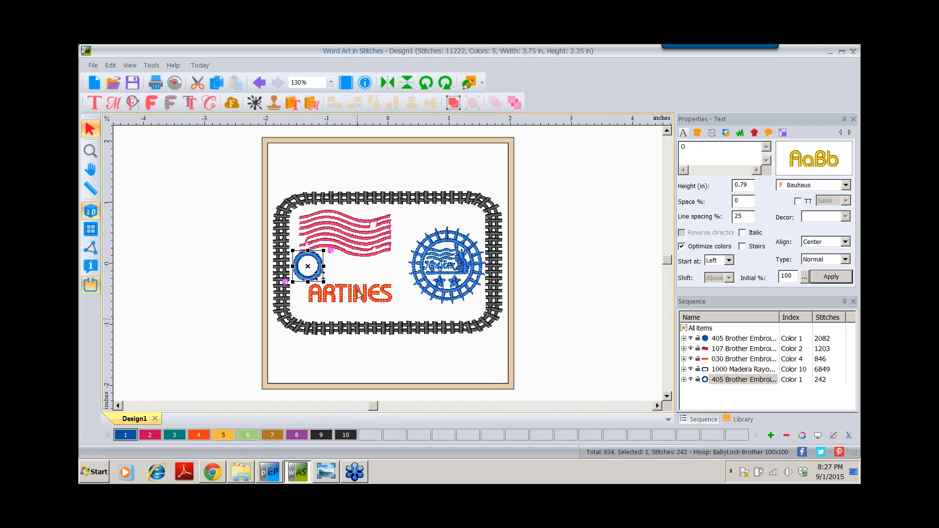
left_click_drag(355, 300, 367, 307)
left_click_drag(350, 234, 364, 230)
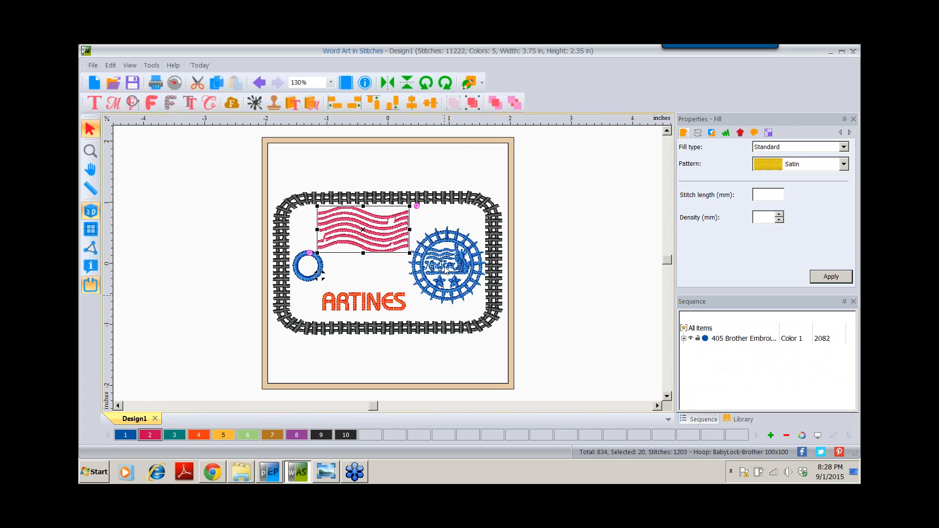
left_click_drag(447, 270, 441, 279)
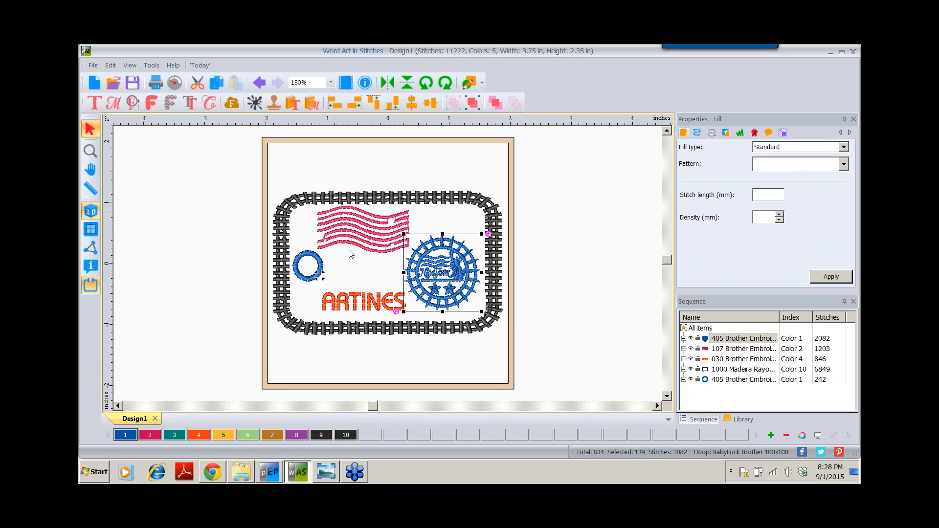
- Recolour the O ring to colour 9, black Madeira 1007, matching the frame
left_click(297, 275)
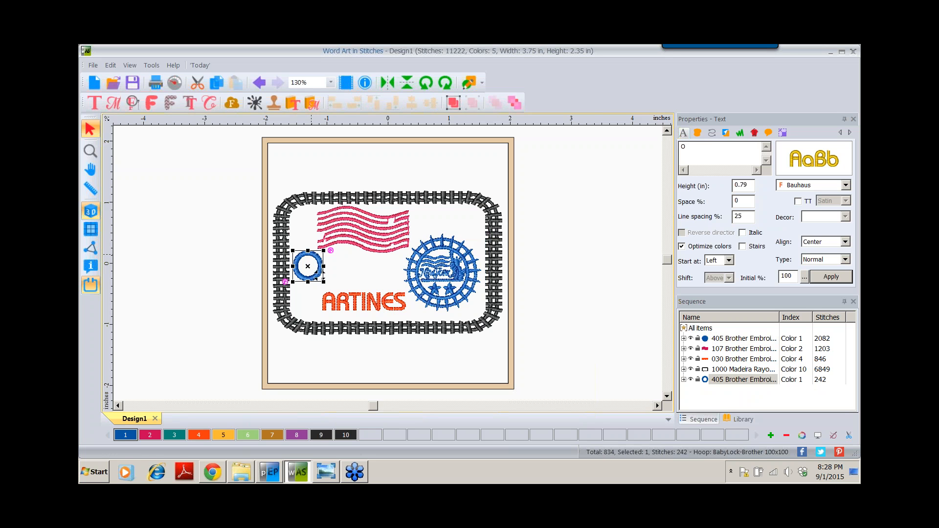
left_click(322, 434)
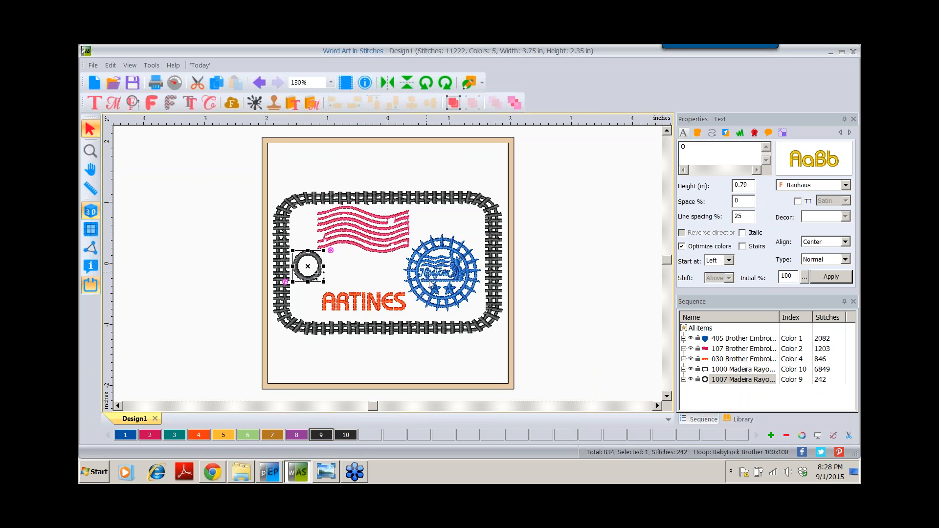
left_click(563, 189)
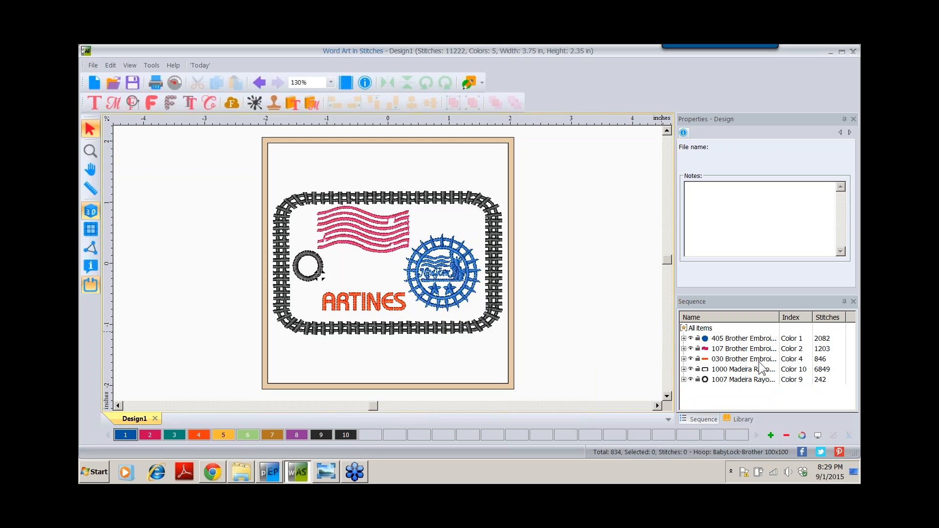
left_click(720, 380)
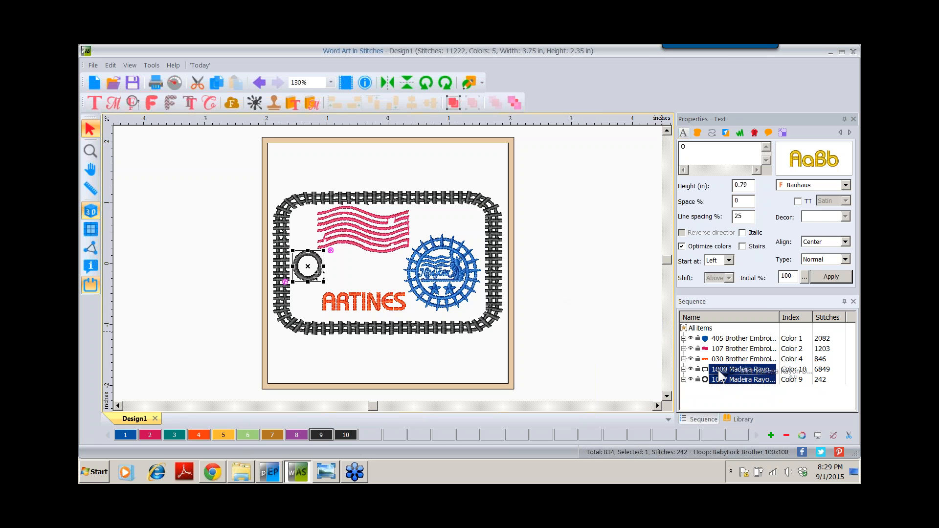
left_click(722, 361, "ctrl")
left_click_drag(721, 364, 712, 361)
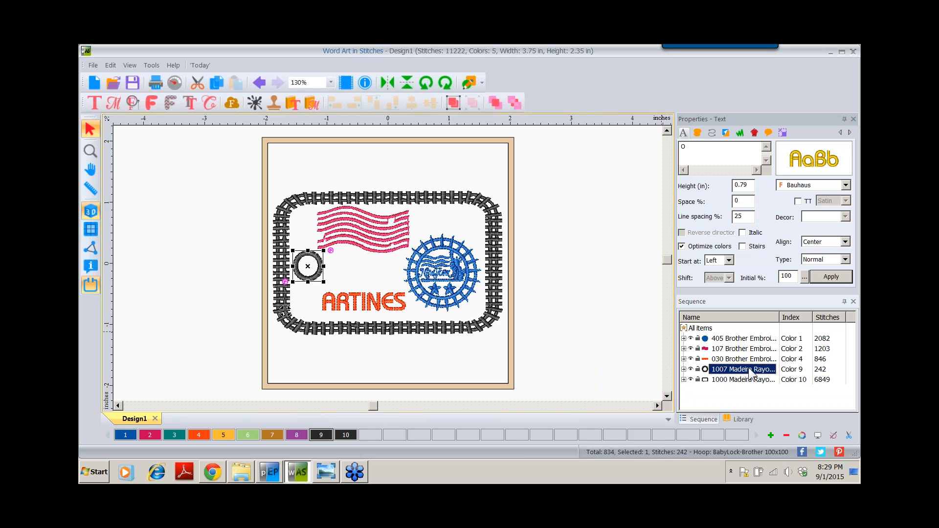
left_click(495, 104)
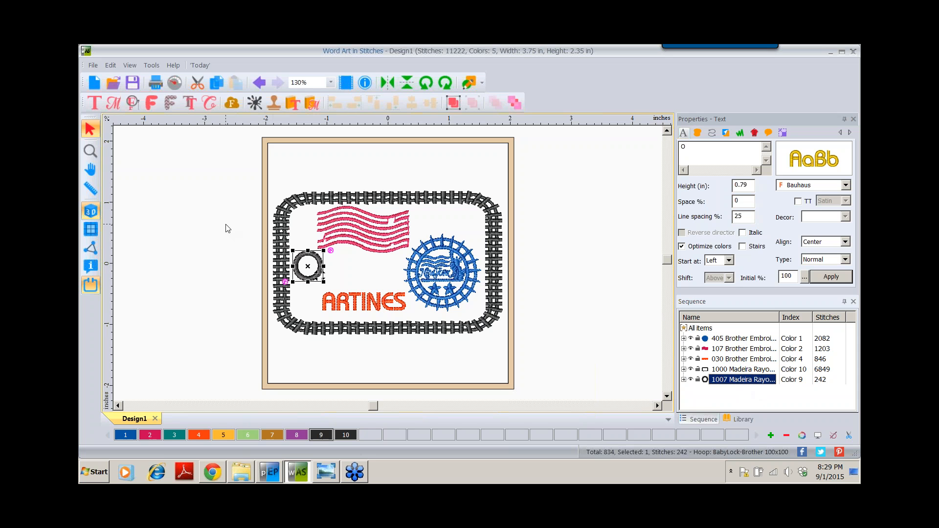
- Play a slow-redraw stitch-out of the luggage tag, speeding it up and skipping past the stamp
left_click(174, 83)
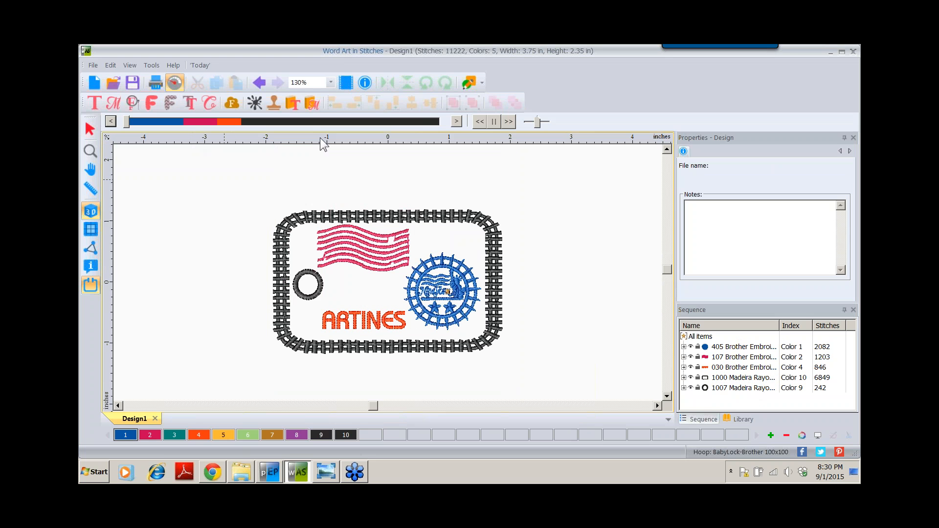
left_click(509, 123)
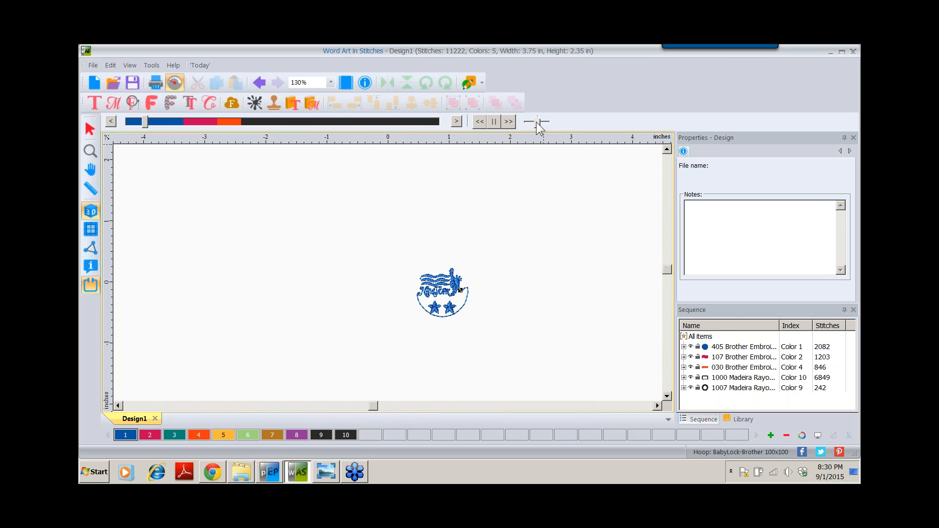
left_click_drag(536, 122, 547, 121)
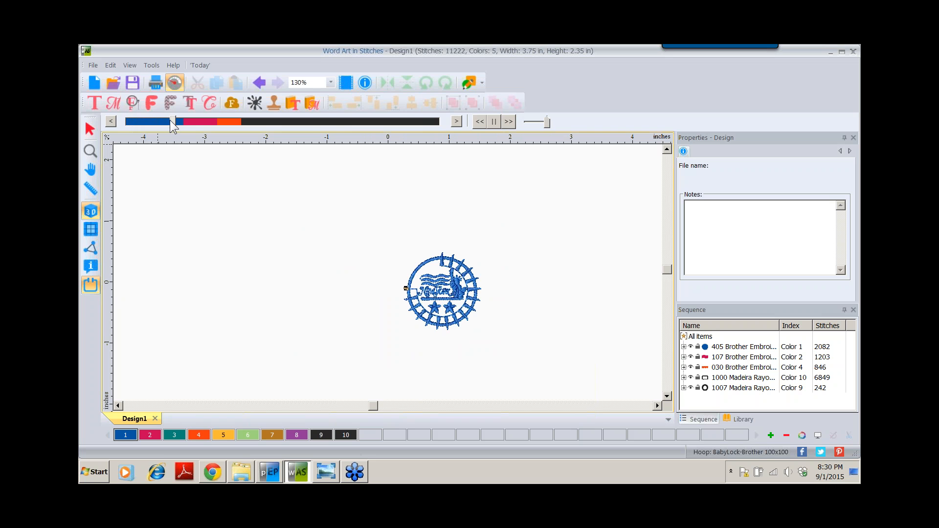
left_click_drag(174, 121, 447, 131)
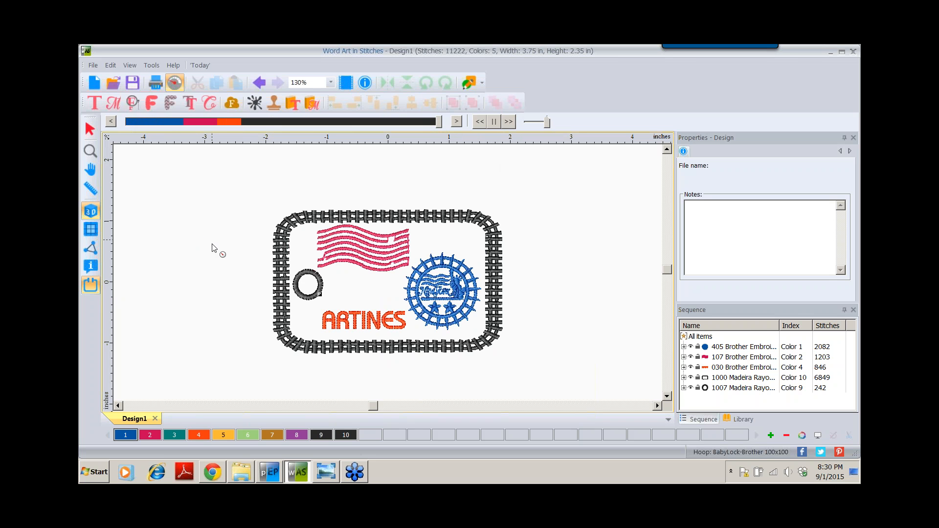
- Return to the Select tool and start Save As with the file name 'luggage tag'
left_click(89, 129)
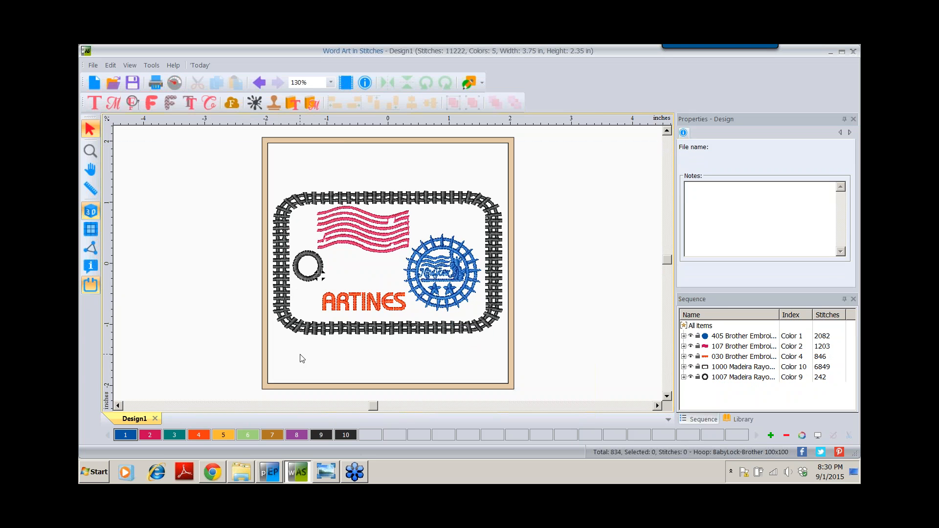
left_click(93, 65)
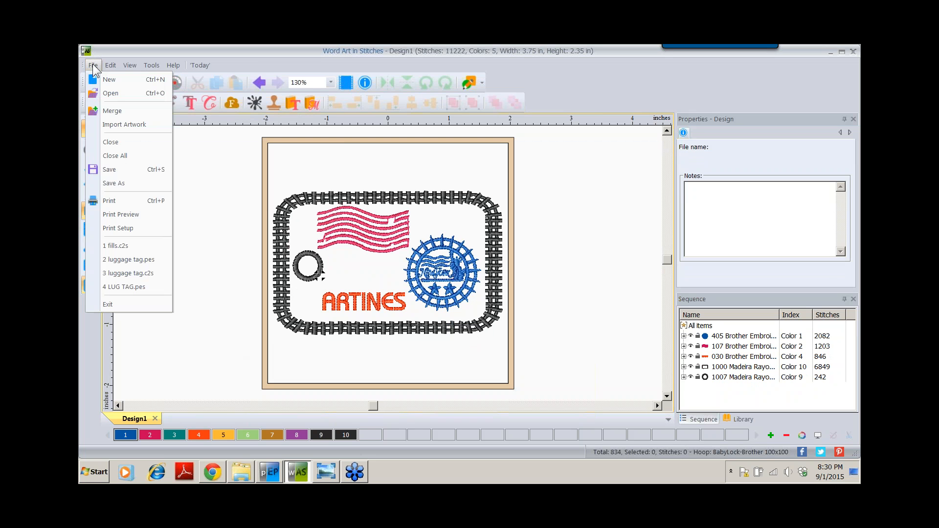
left_click(99, 183)
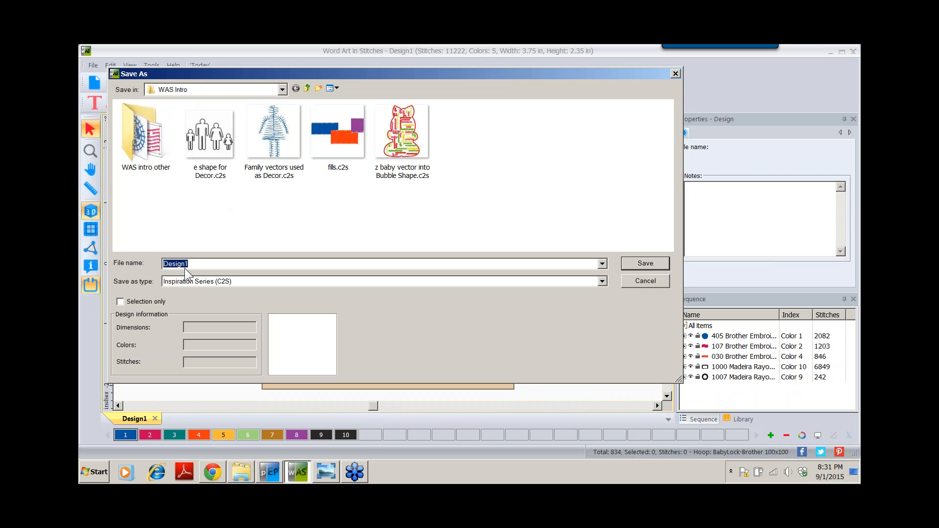
type("lg")
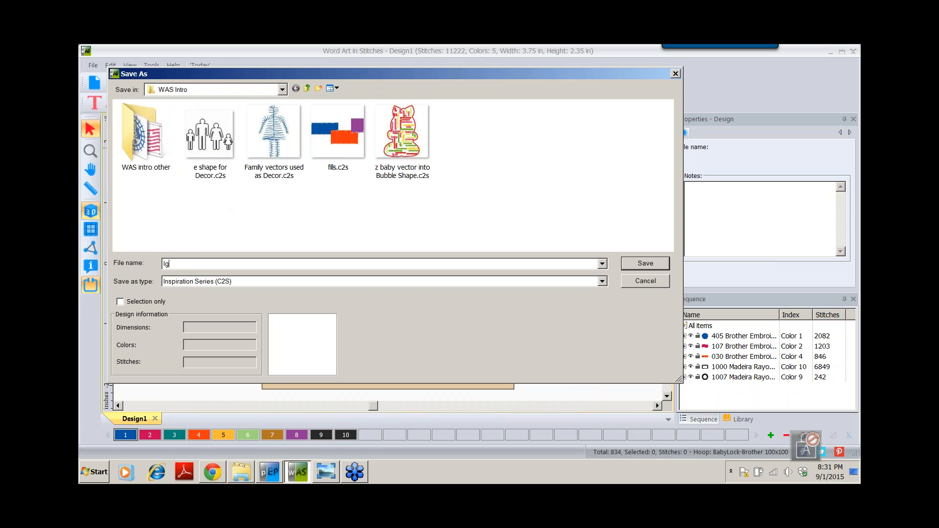
key("BackSpace")
type("ugga")
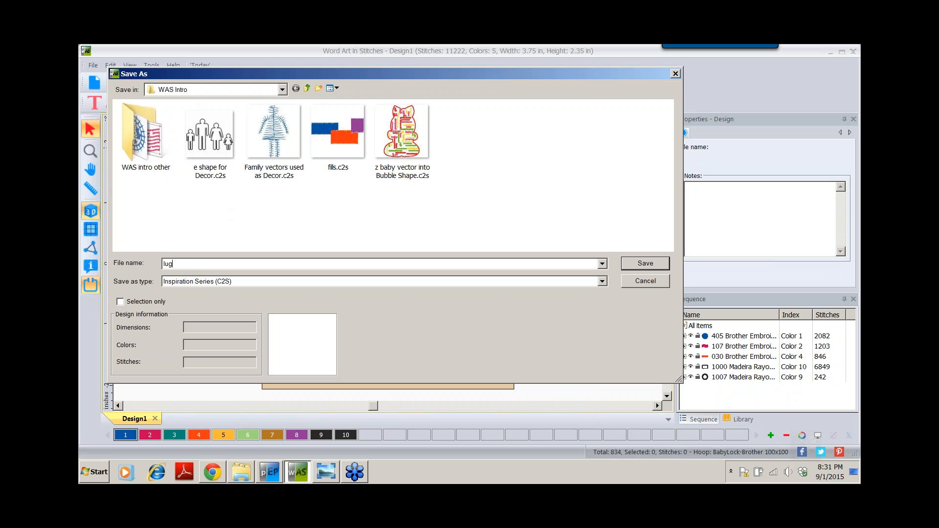
type("ge tag")
- Save luggage tag.c2s, then pick Baby Lock/Brother/Bernina (PES v9) as the save type
left_click(646, 263)
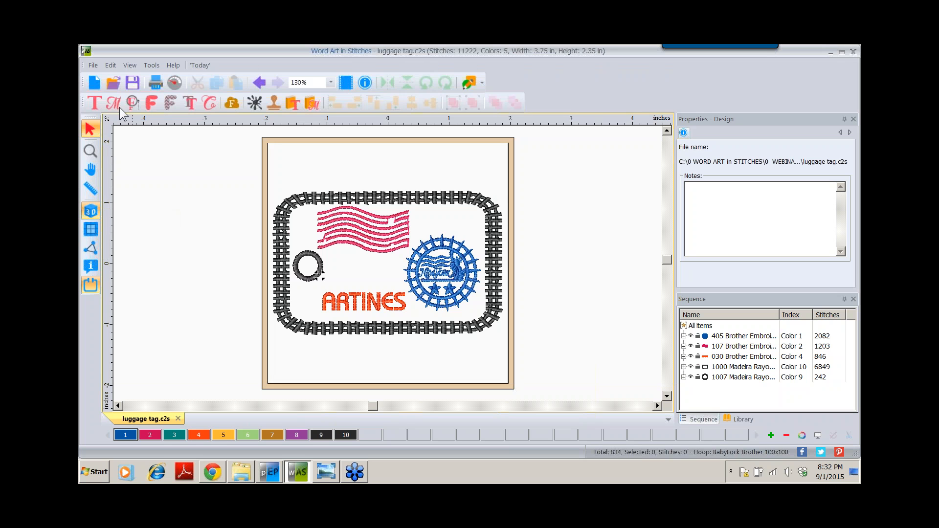
left_click(93, 65)
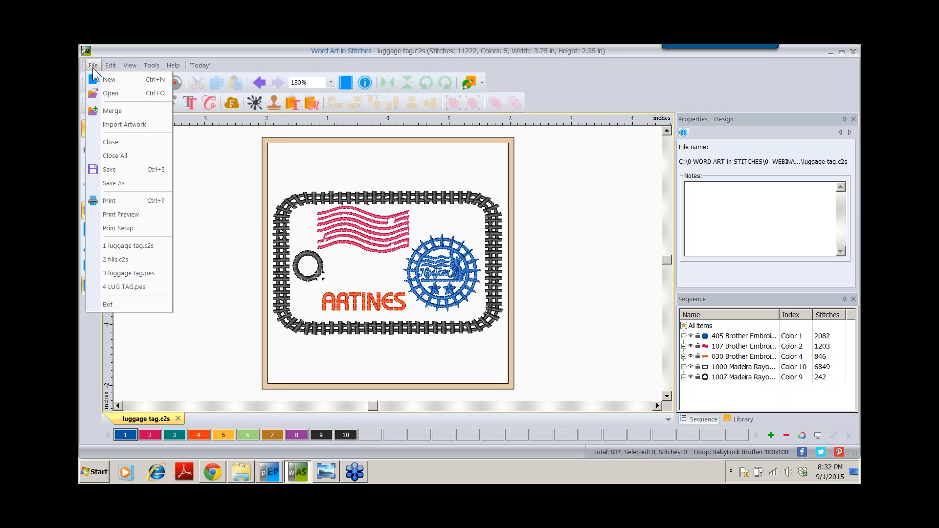
left_click(110, 189)
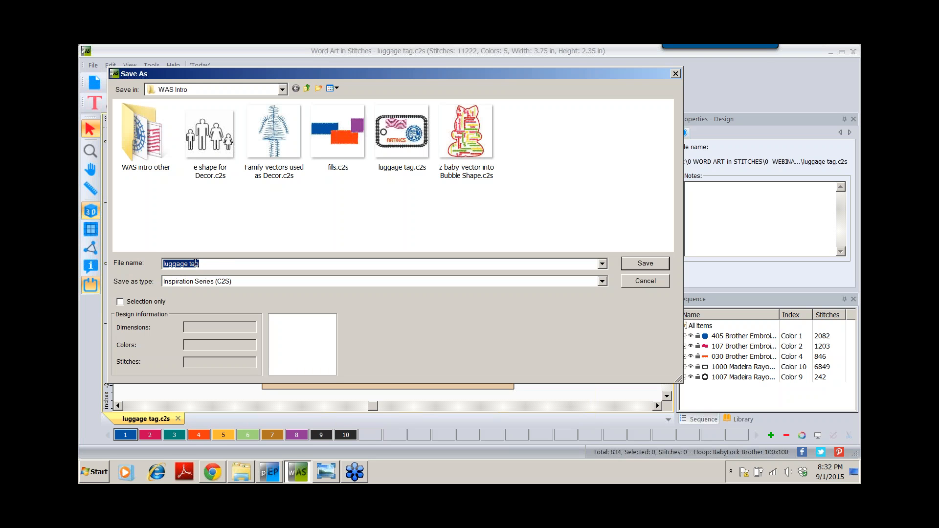
left_click(601, 282)
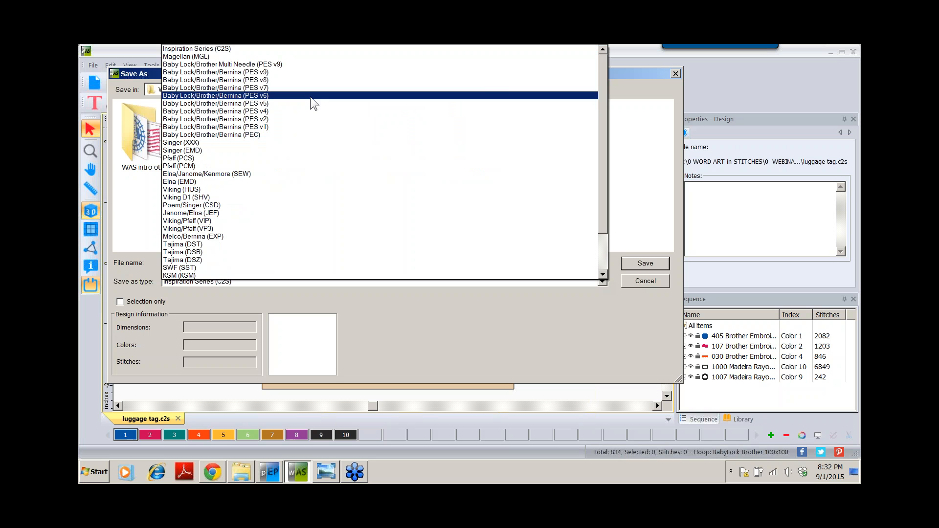
left_click(223, 72)
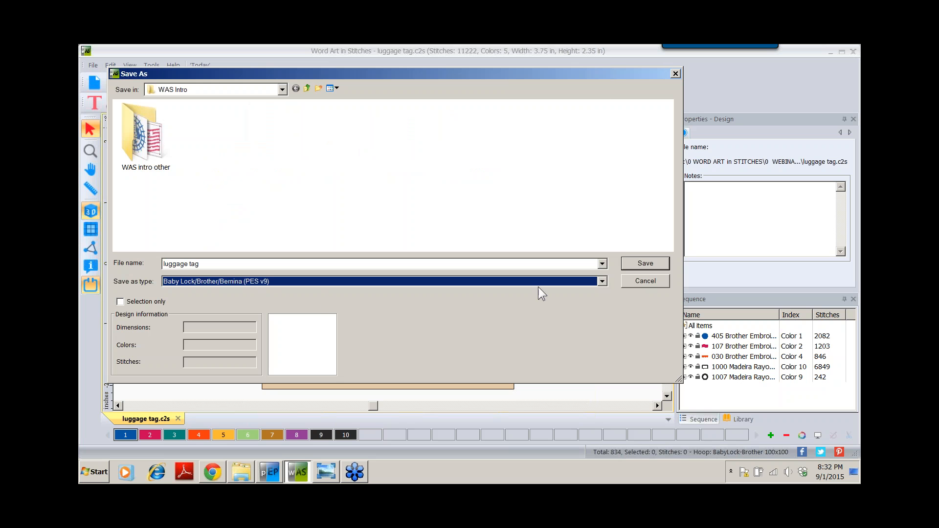
- Save the PES file and show the stitch-out instructions slide in Windows Photo Viewer
left_click(641, 260)
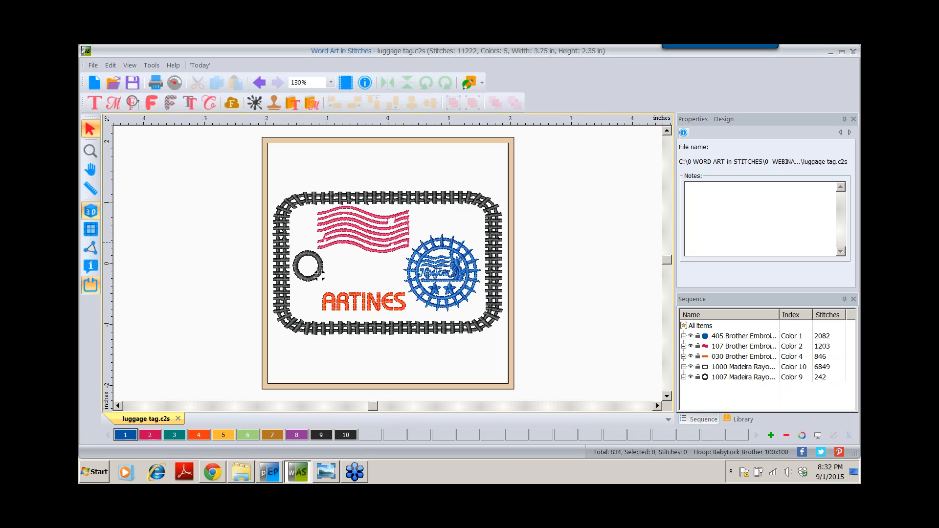
left_click(326, 473)
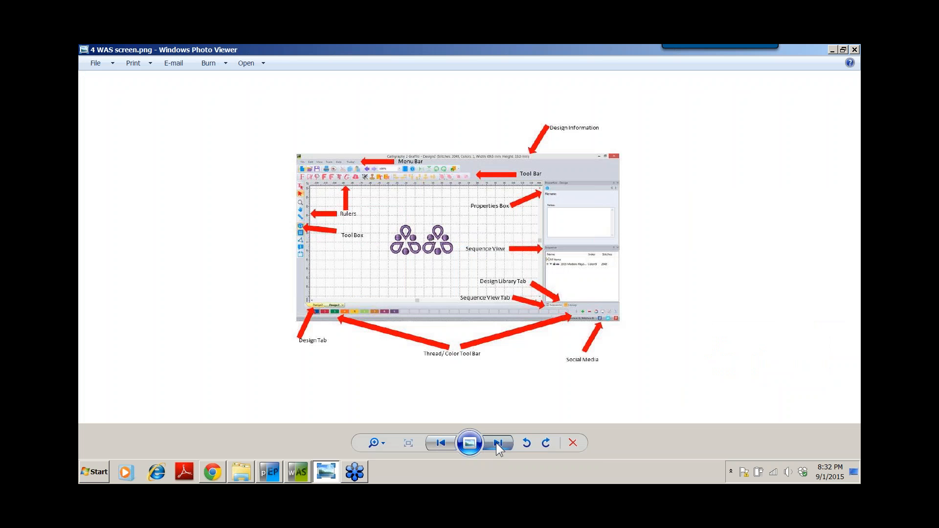
left_click(498, 443)
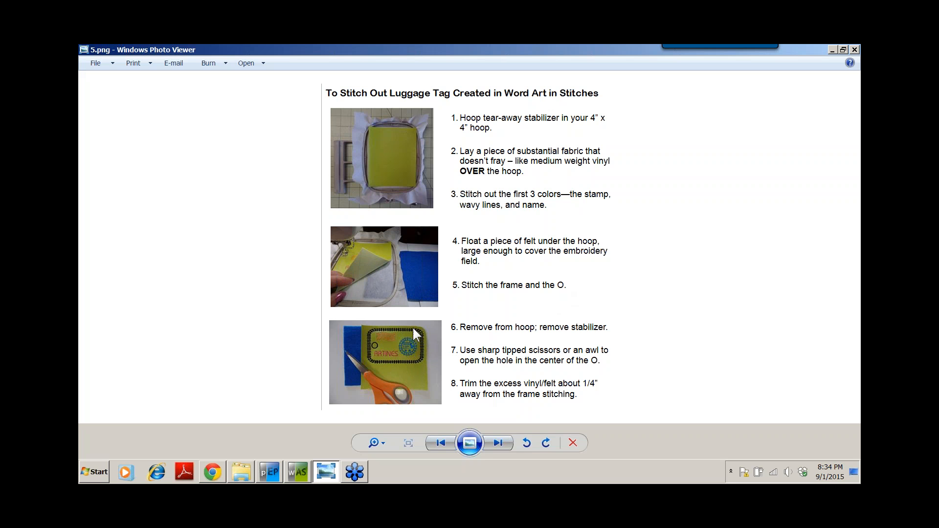
- Advance to 8.JPG, the photo of the finished green luggage tag on its cord
left_click(485, 446)
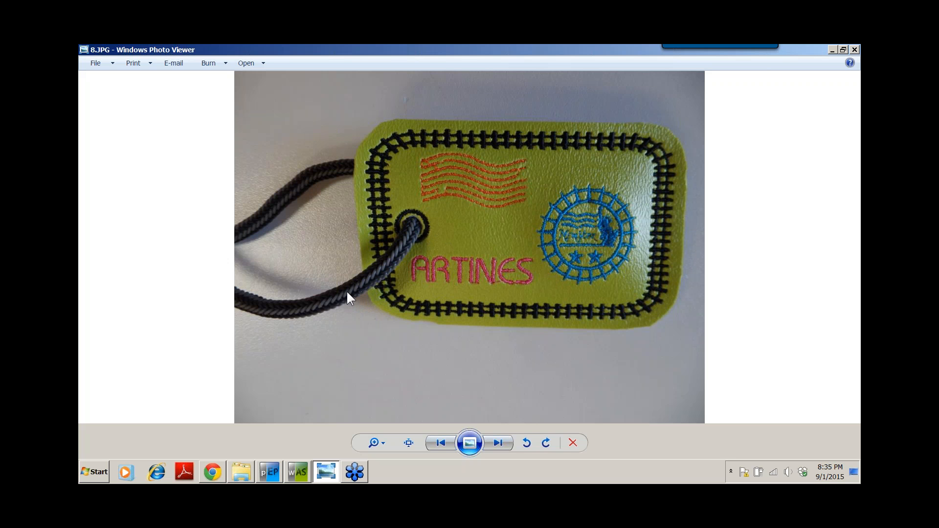
- Step past 9.JPG, the tag tied with a bow, to 'a DIME vids.png'
left_click(500, 442)
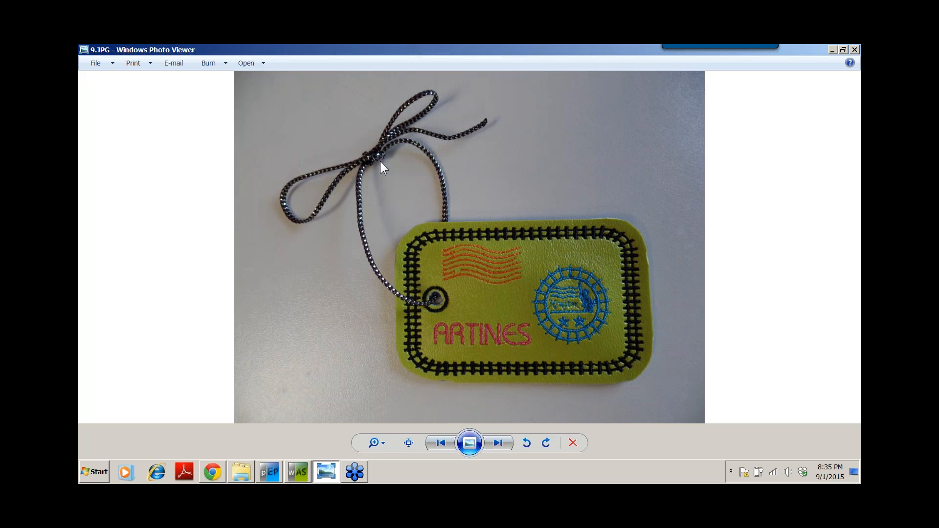
left_click(496, 443)
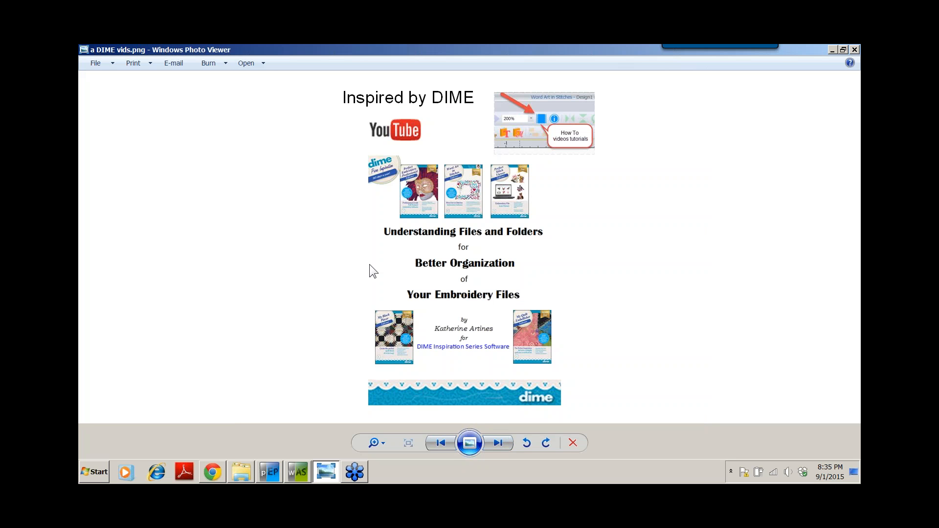